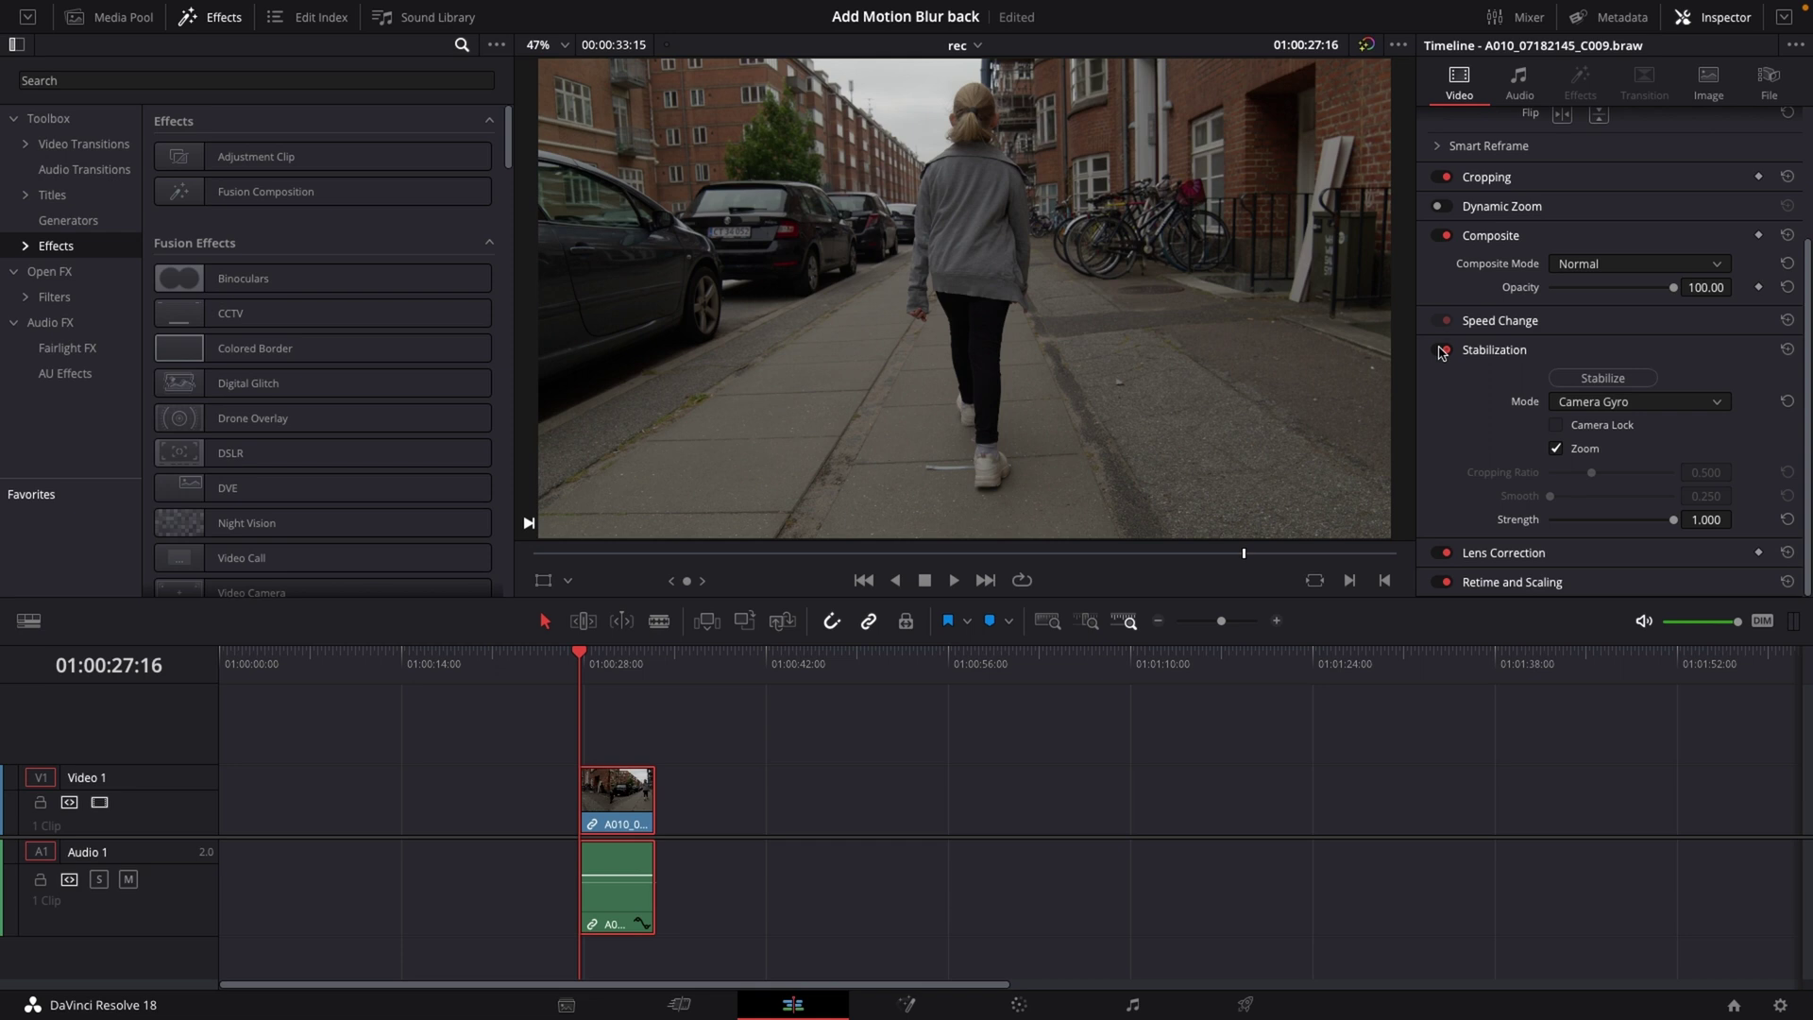
click(1443, 350)
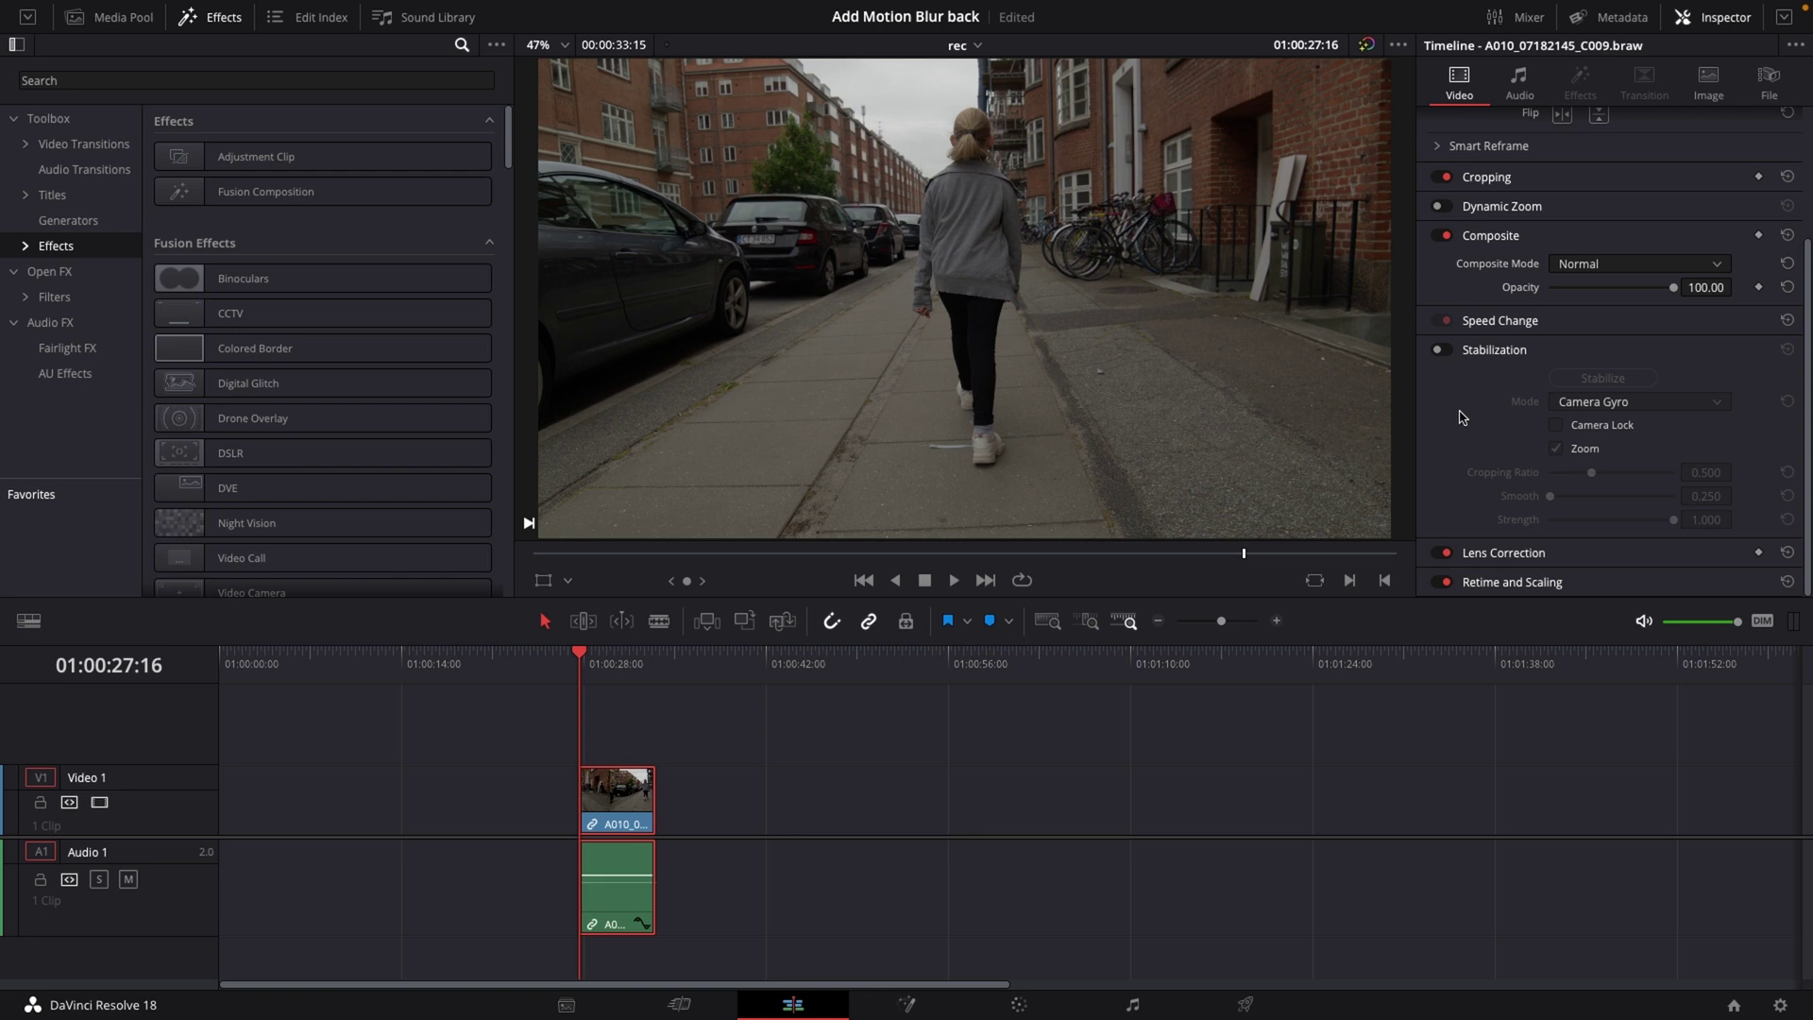
key(space)
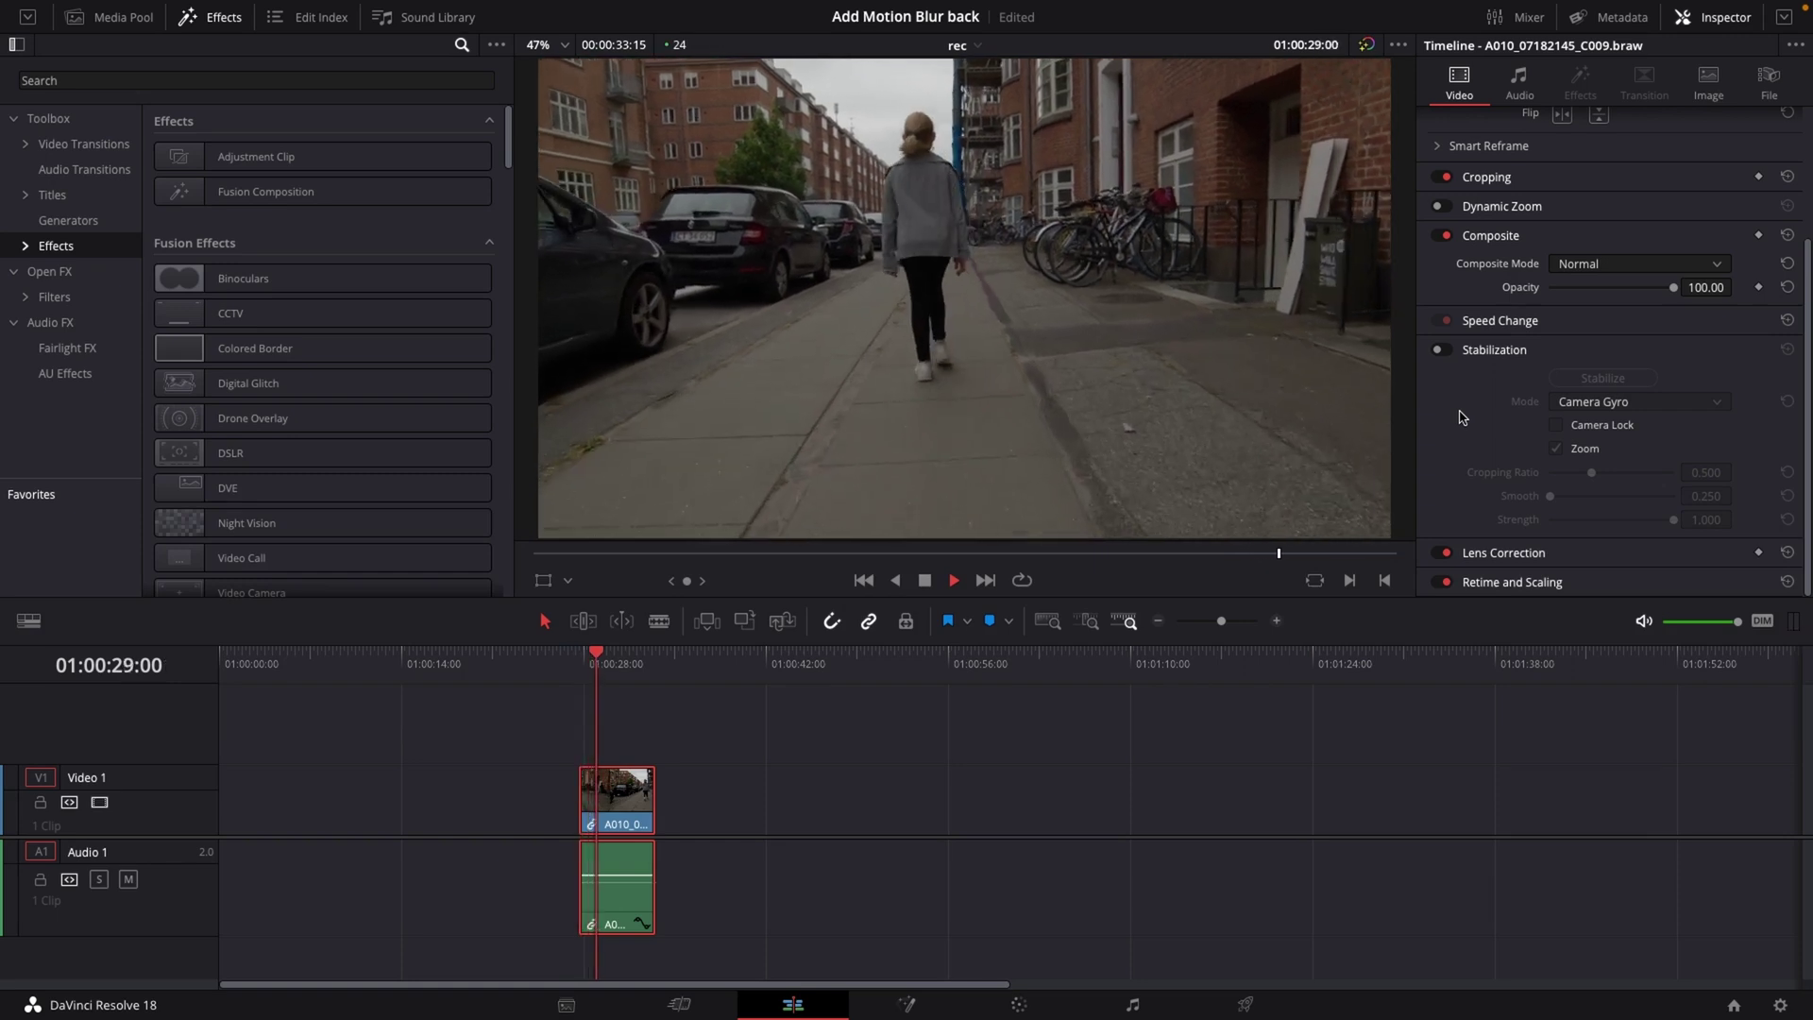
key(space)
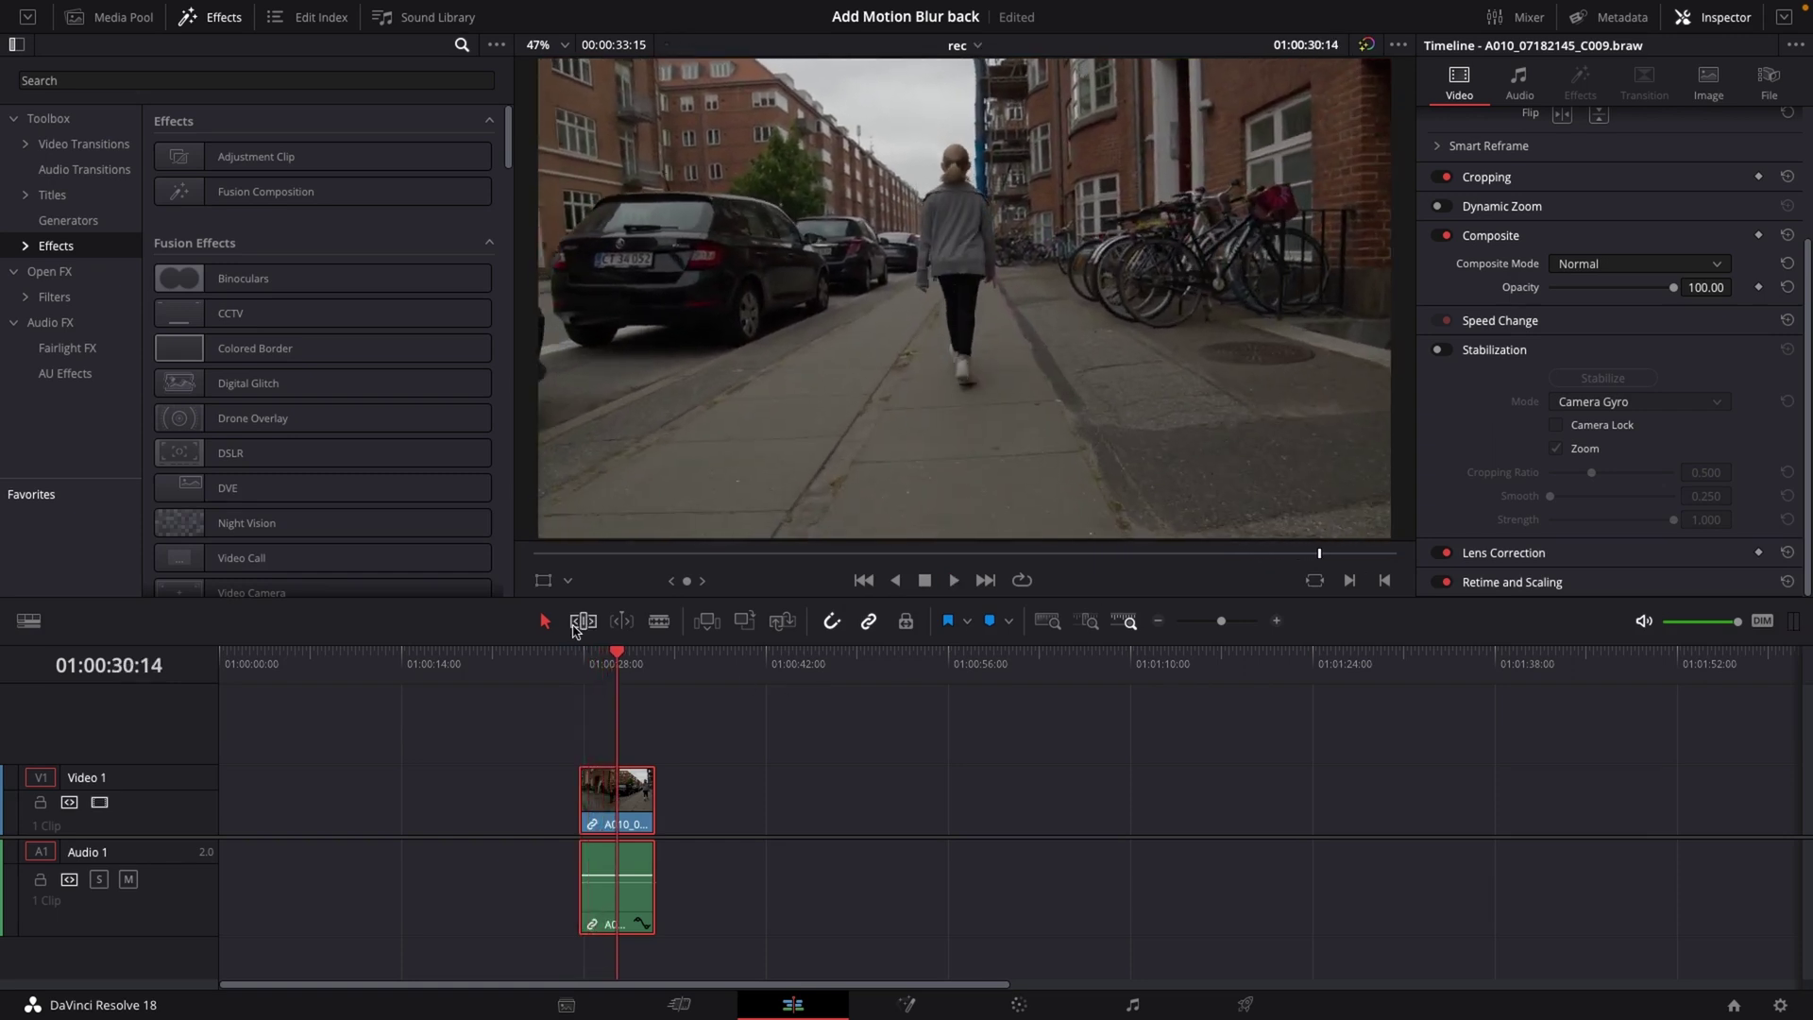
click(586, 664)
click(1441, 349)
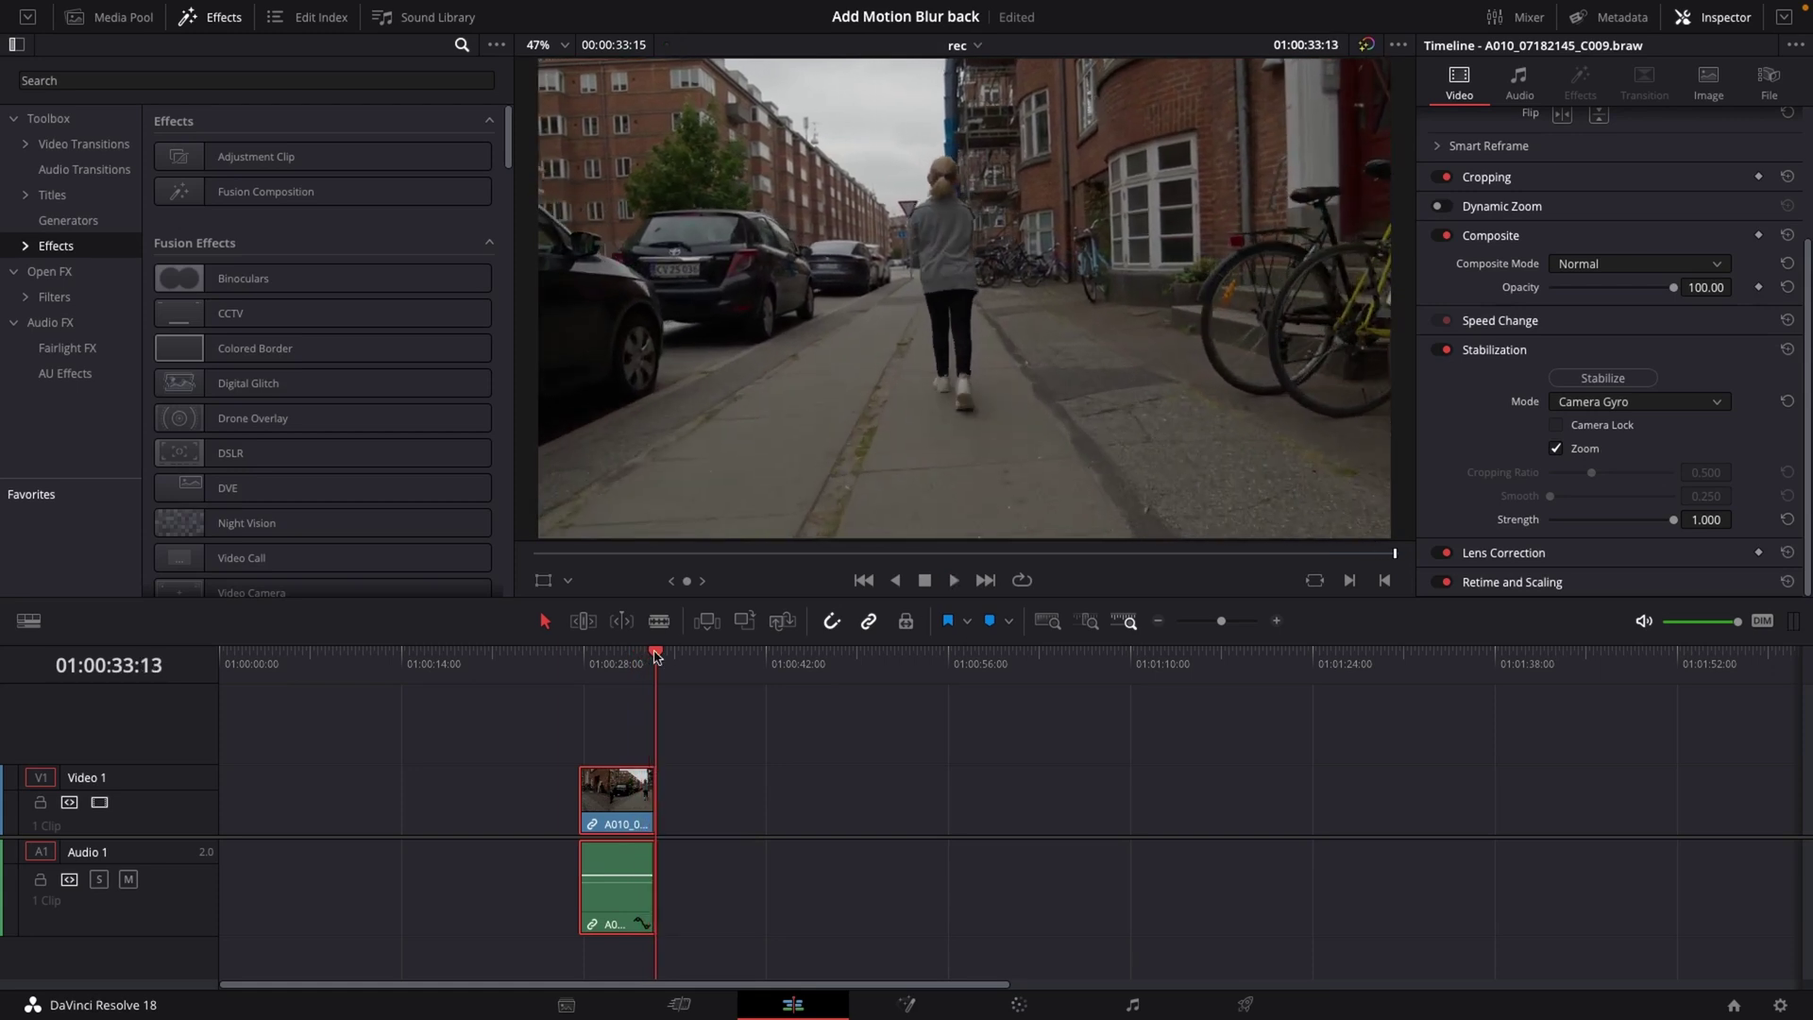
click(602, 661)
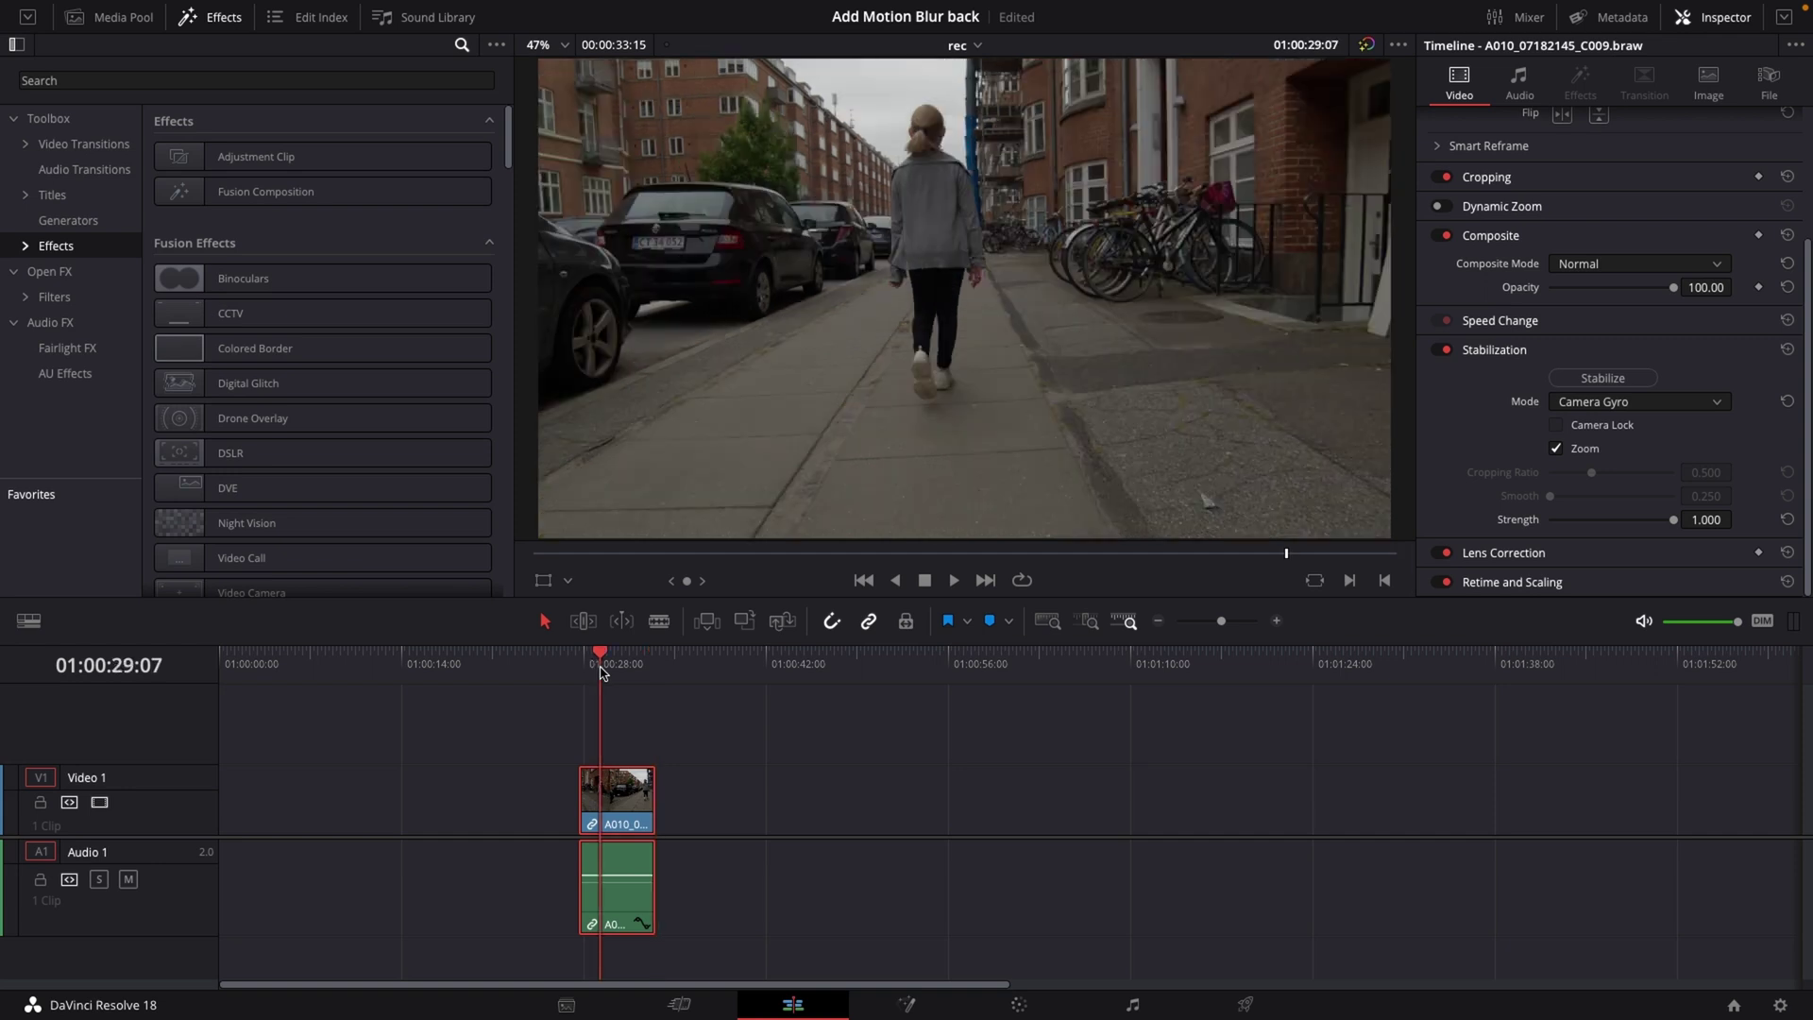
- On the Color page, apply Resolve FX Motion Blur from the Effects Library to node 01
click(1018, 1005)
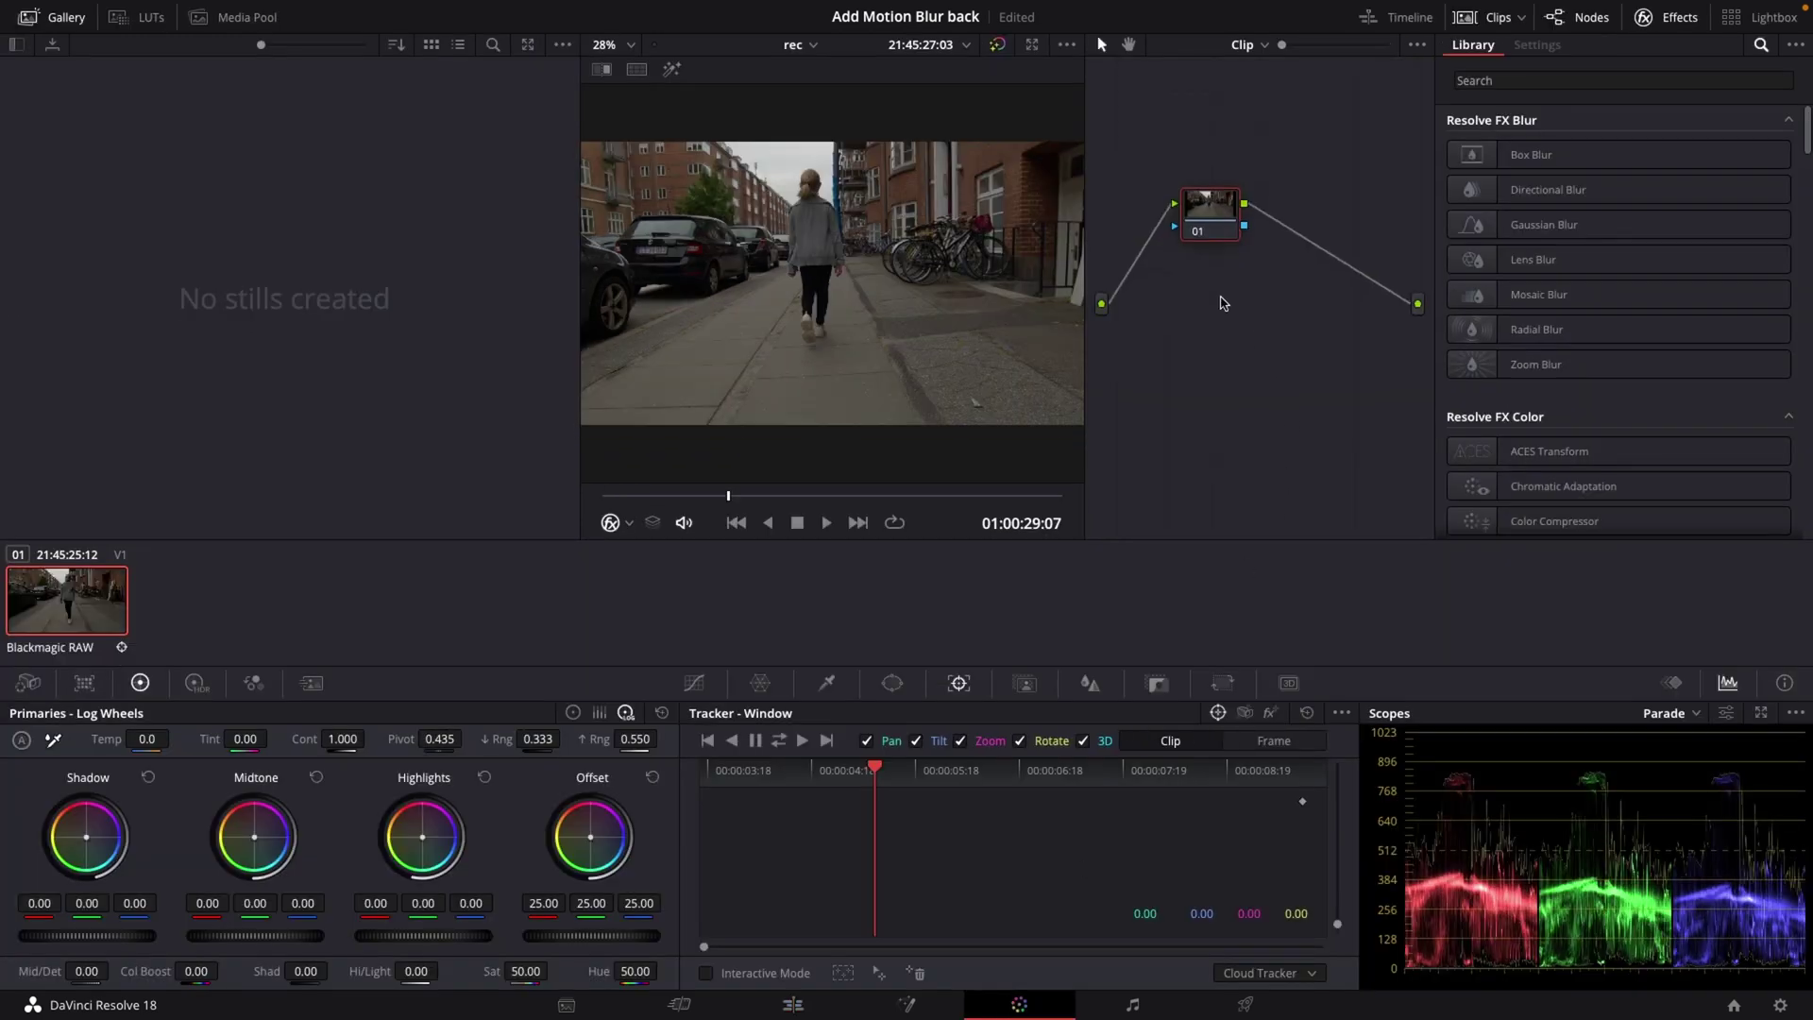
click(1505, 79)
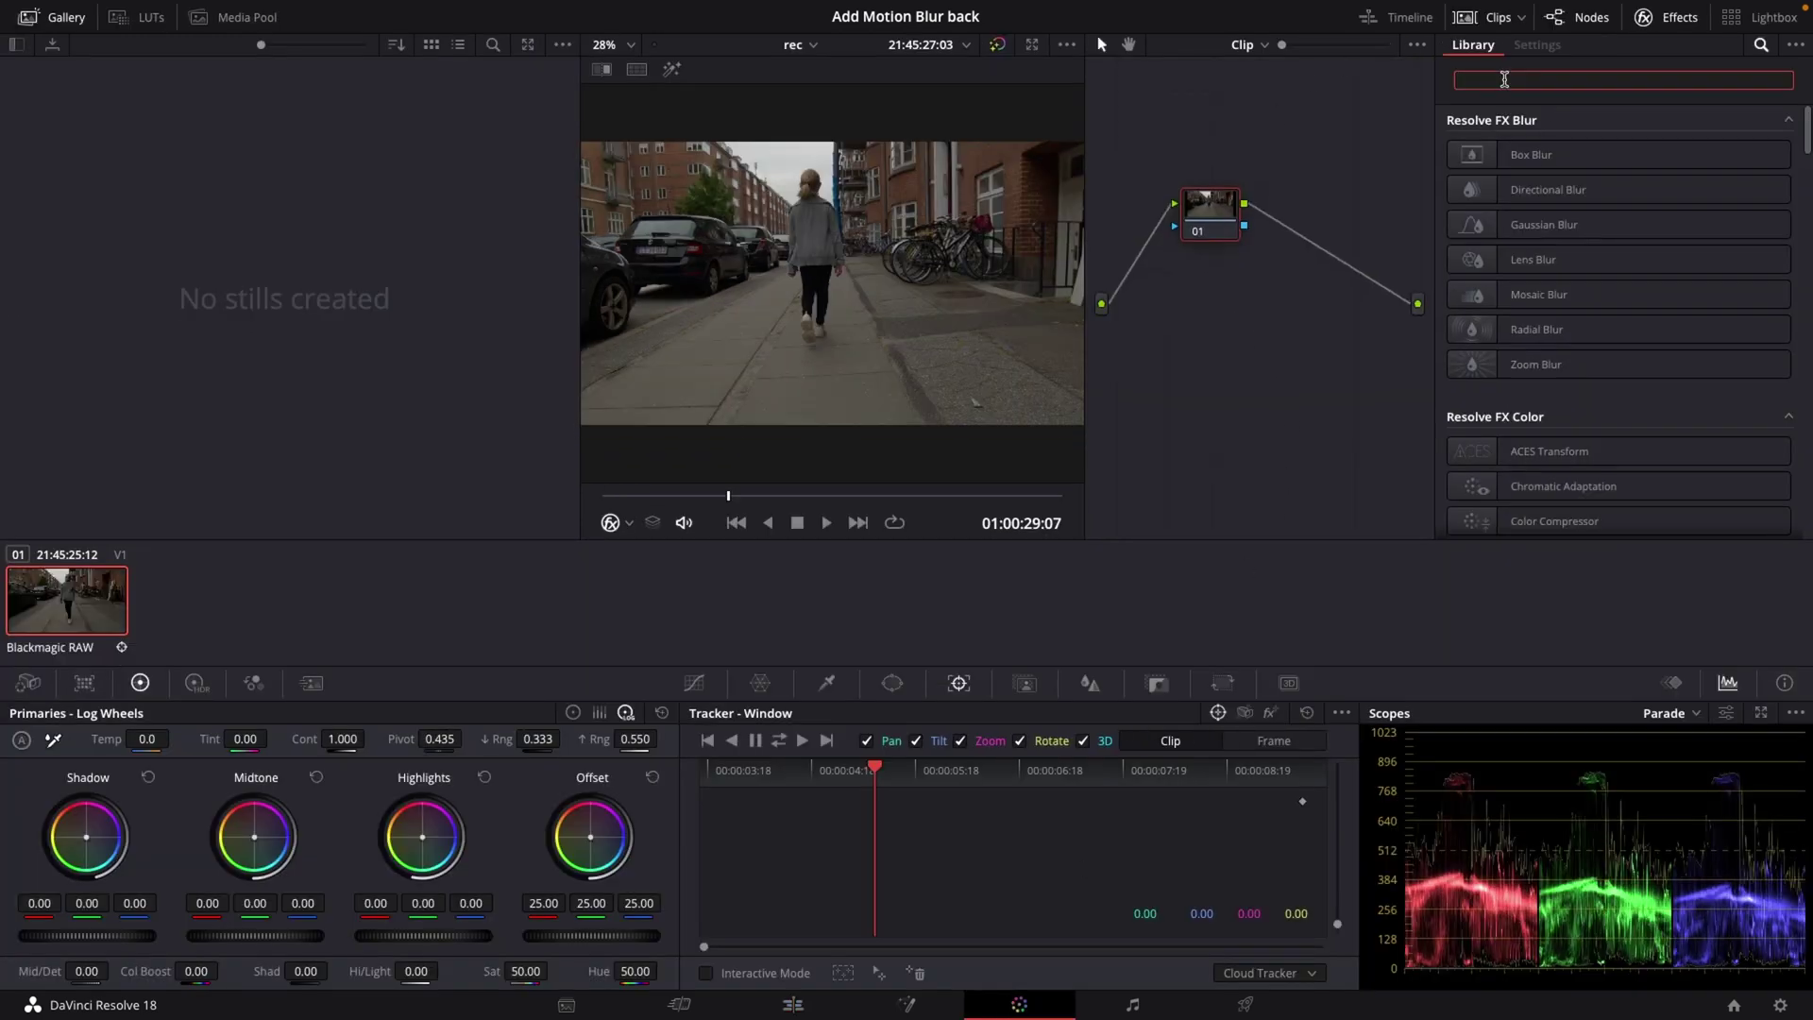
text(motio)
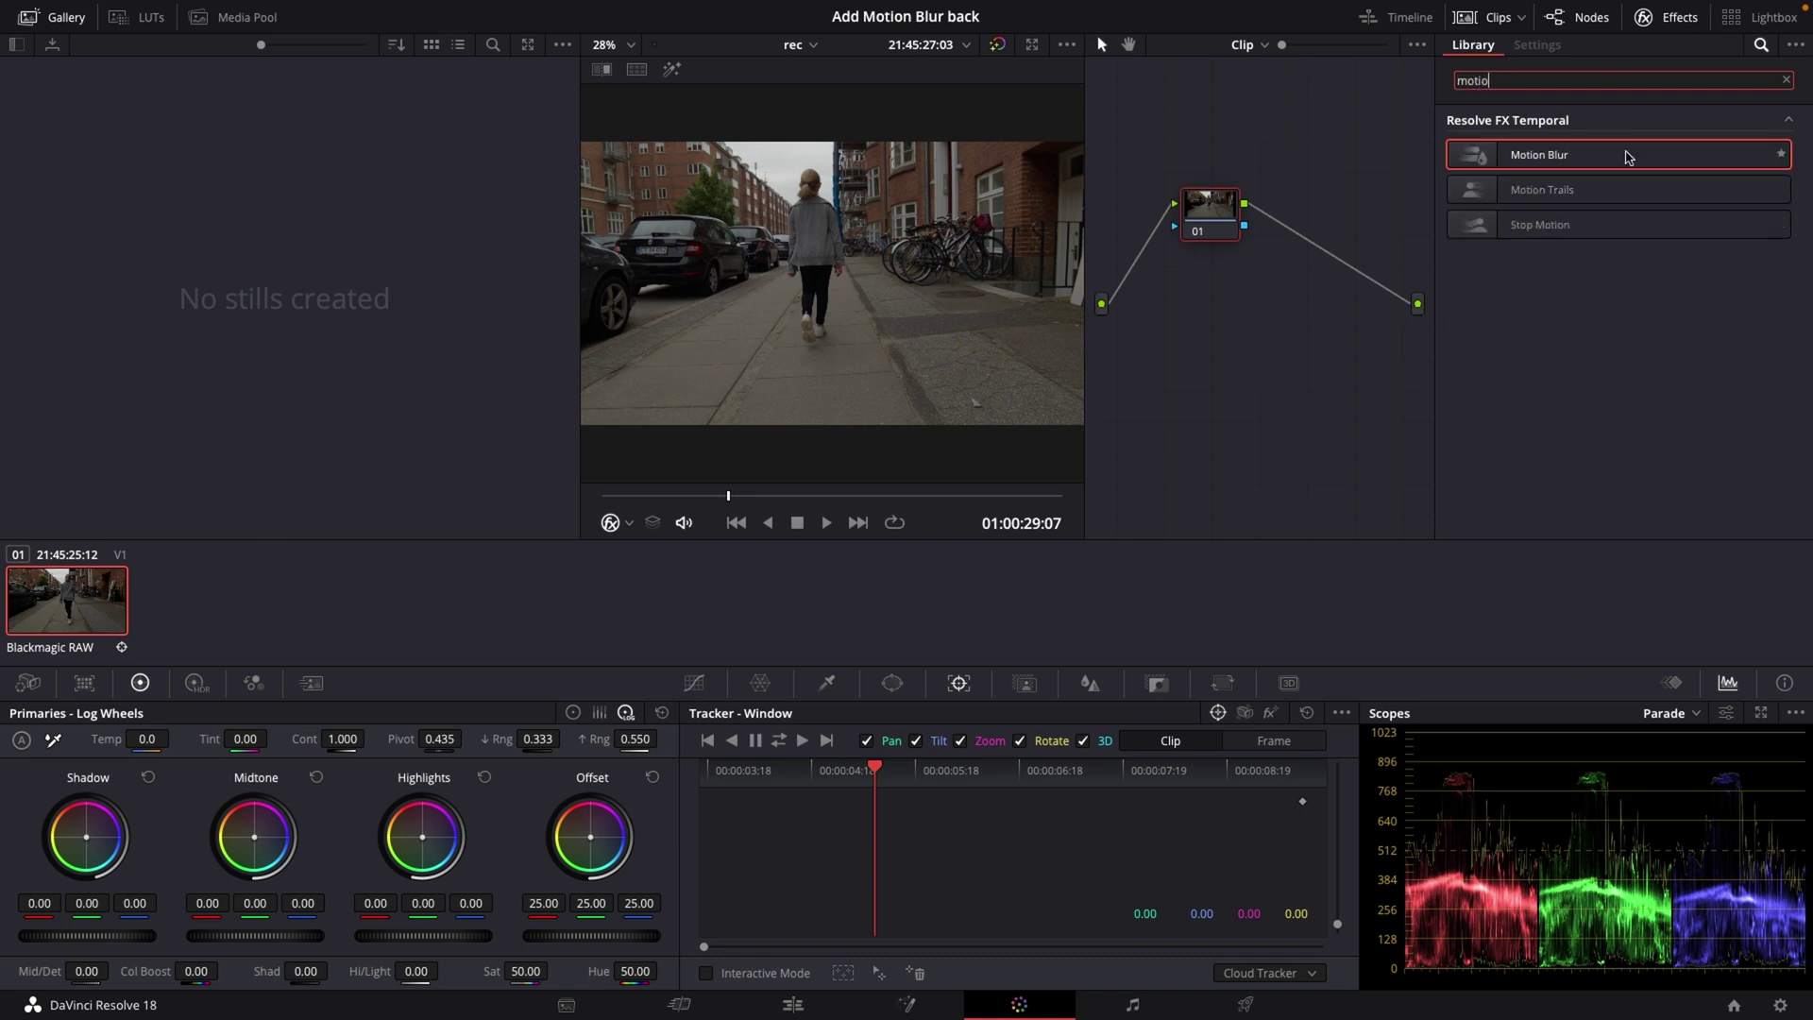
drag(1628, 157, 1218, 224)
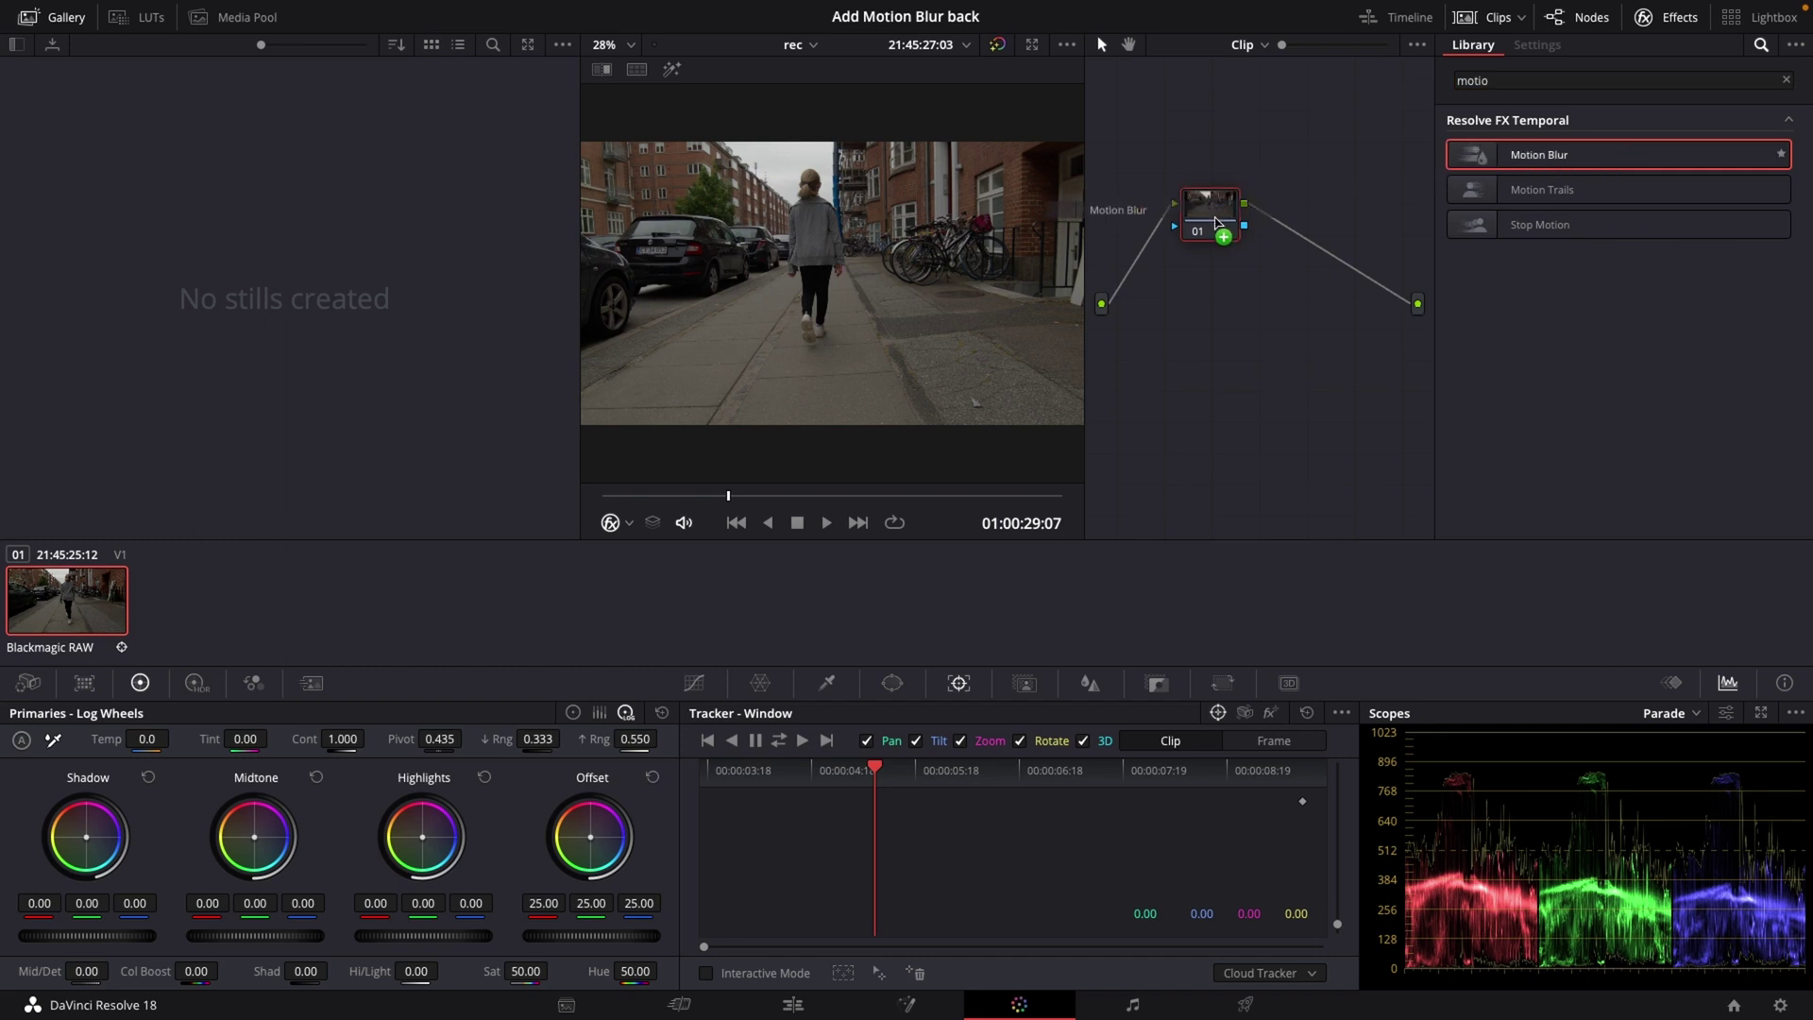
drag(1218, 224, 1217, 225)
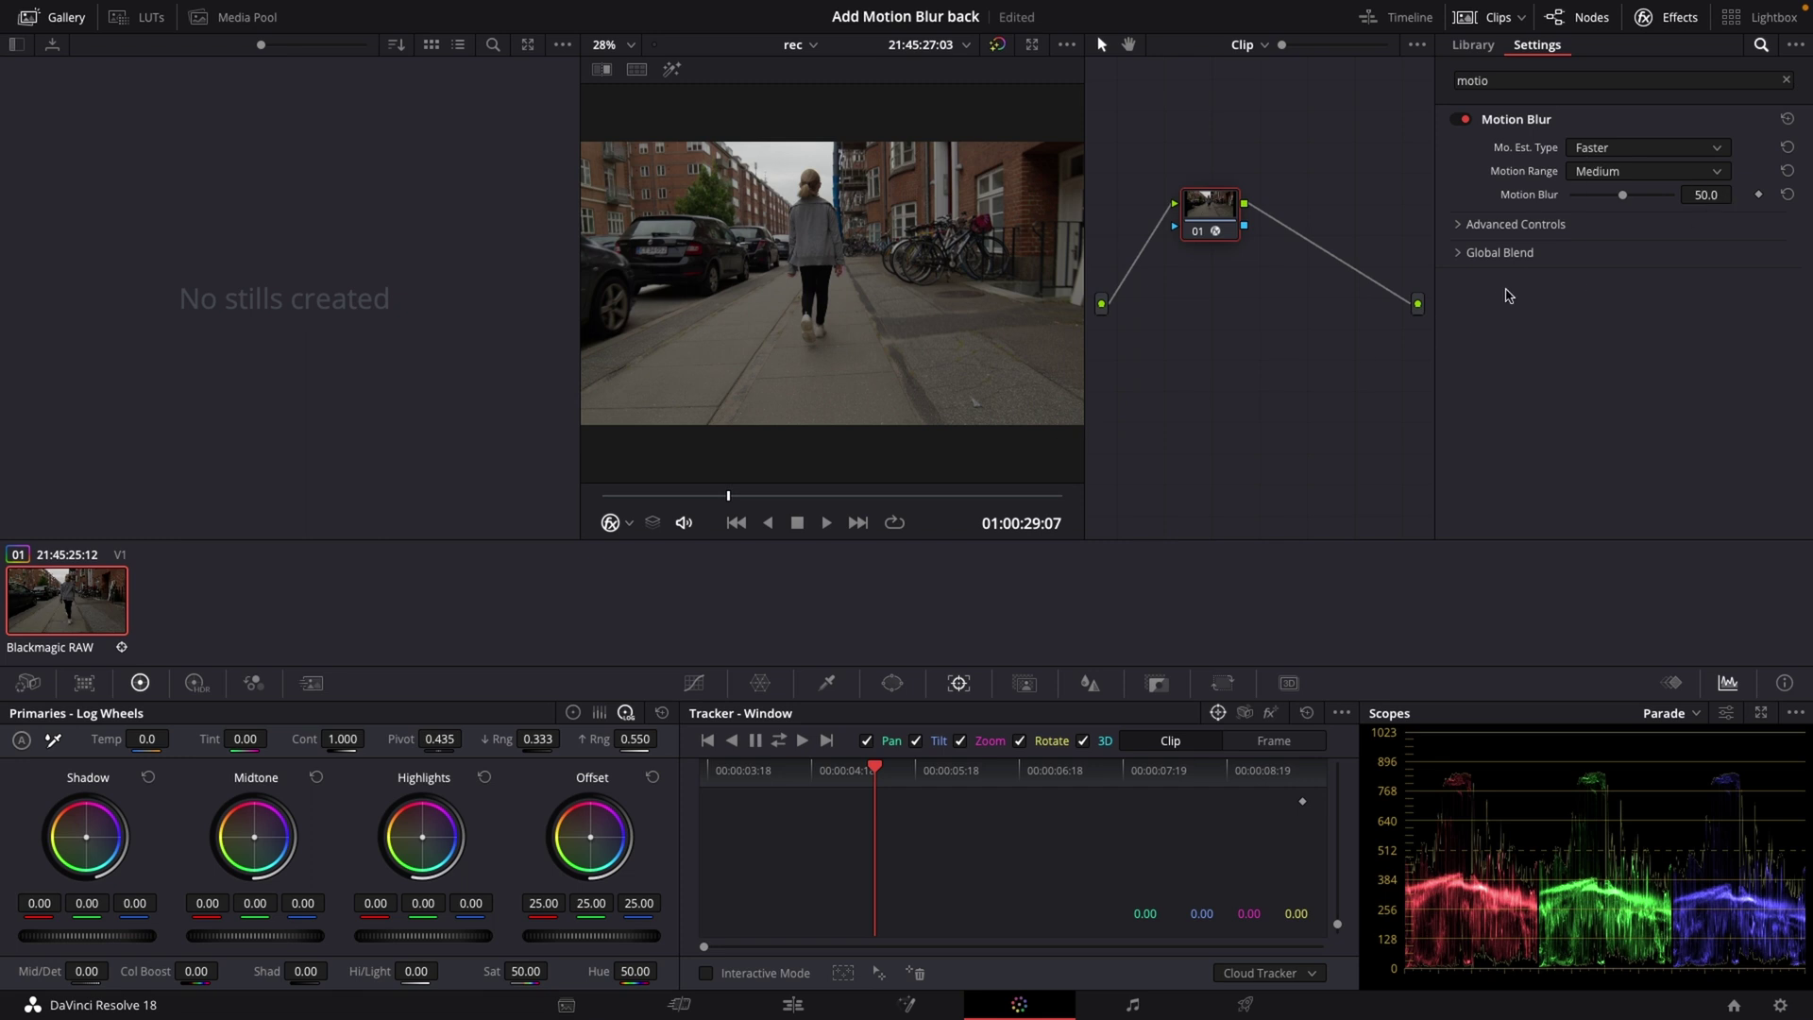
- Rewind to around 01:00:28 and preview the clip's motion blur
drag(727, 503, 612, 510)
key(space)
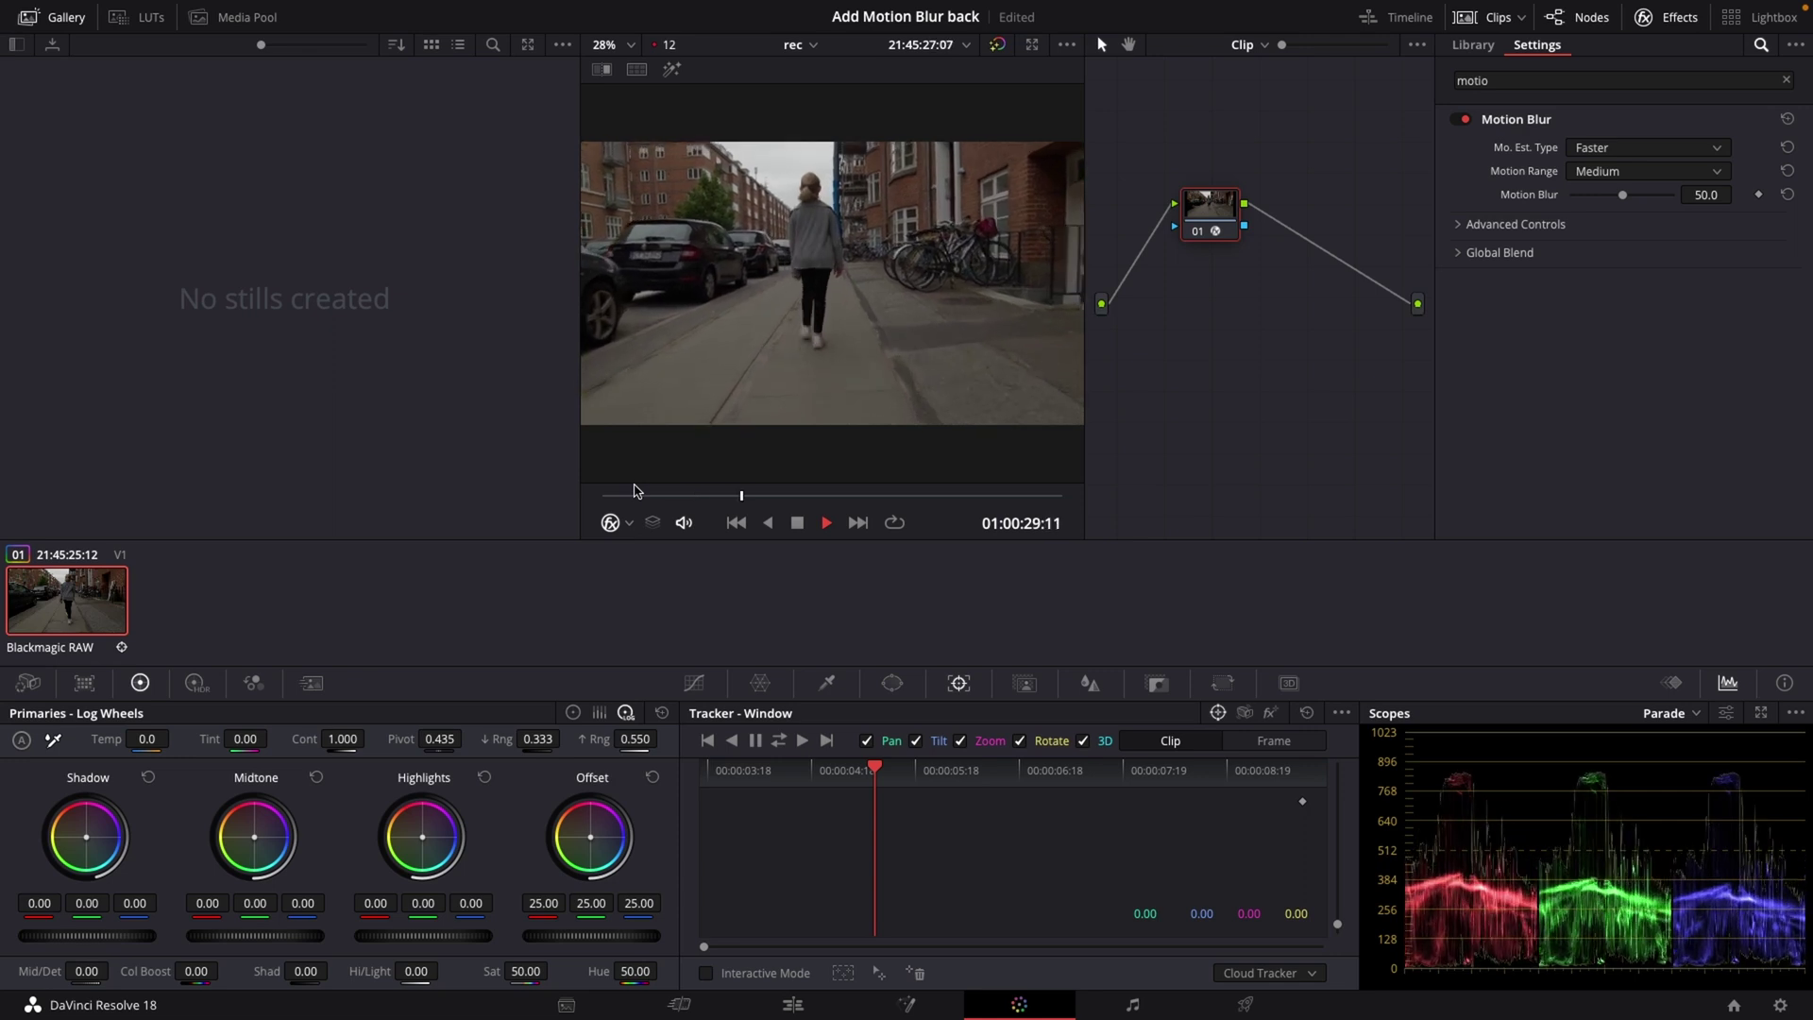
key(space)
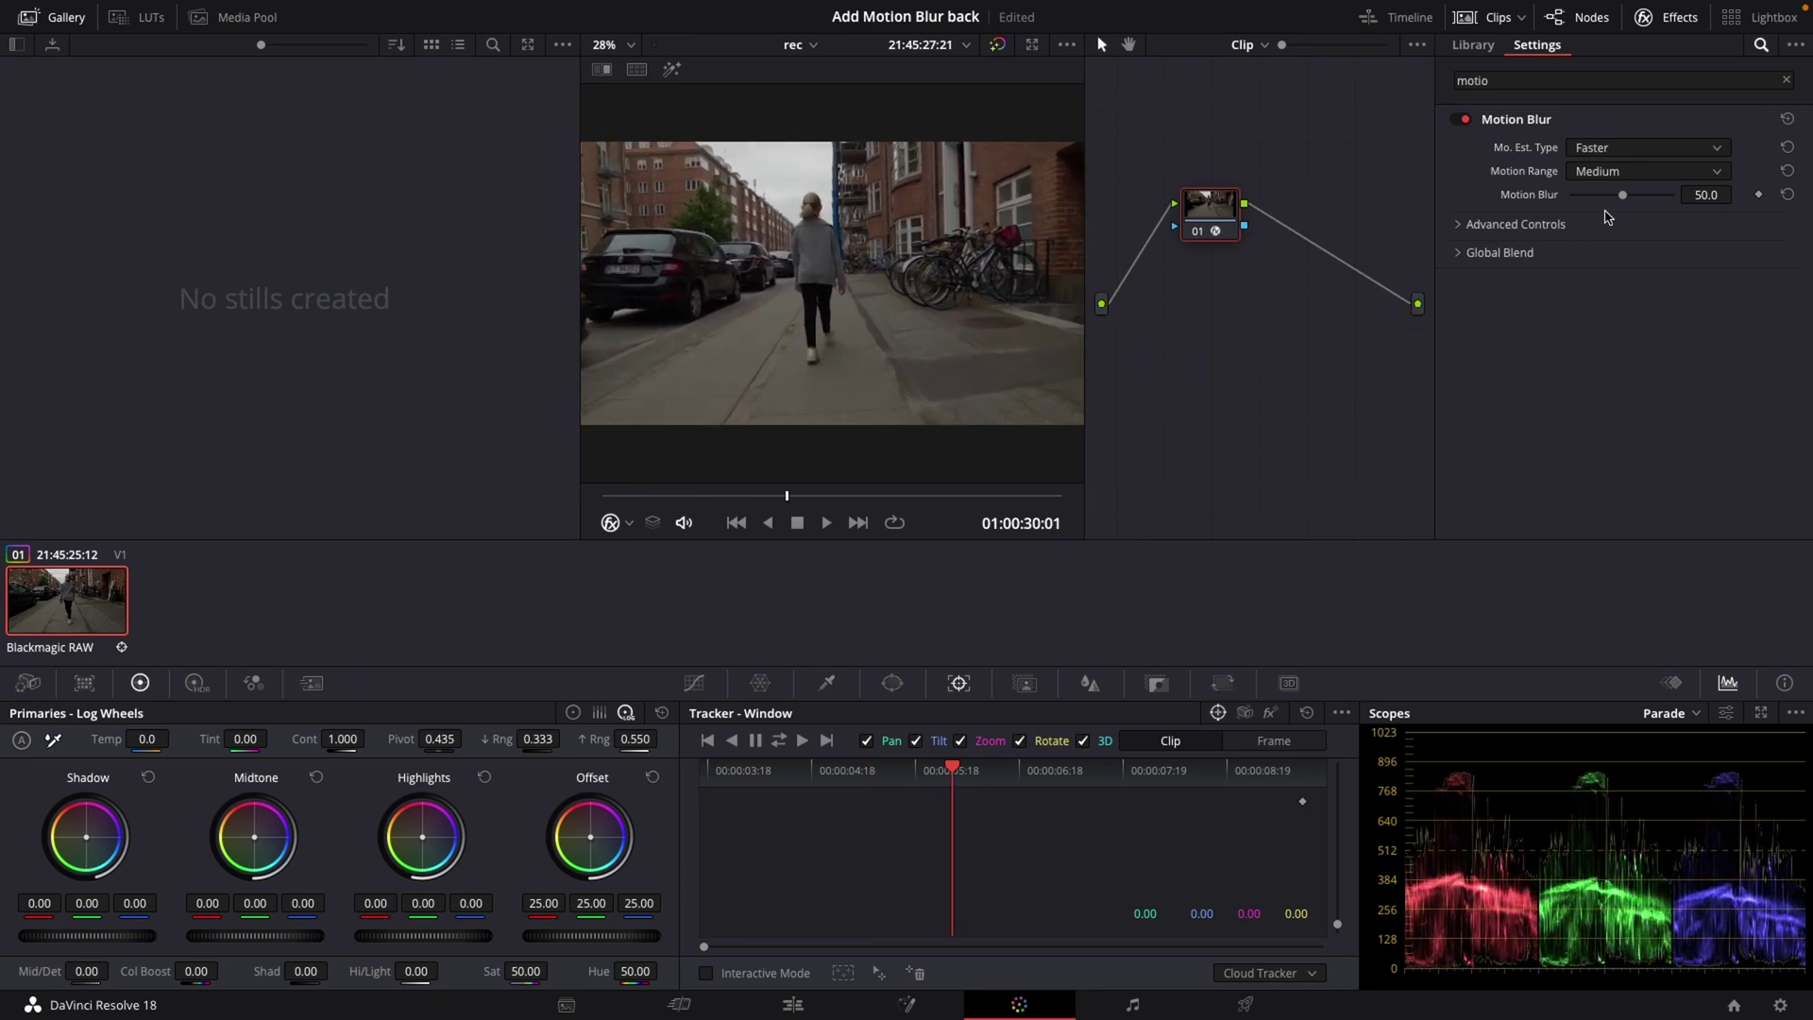
- Set motion estimation type to Better, keep Motion Range at Medium, and replay the clip
click(1610, 151)
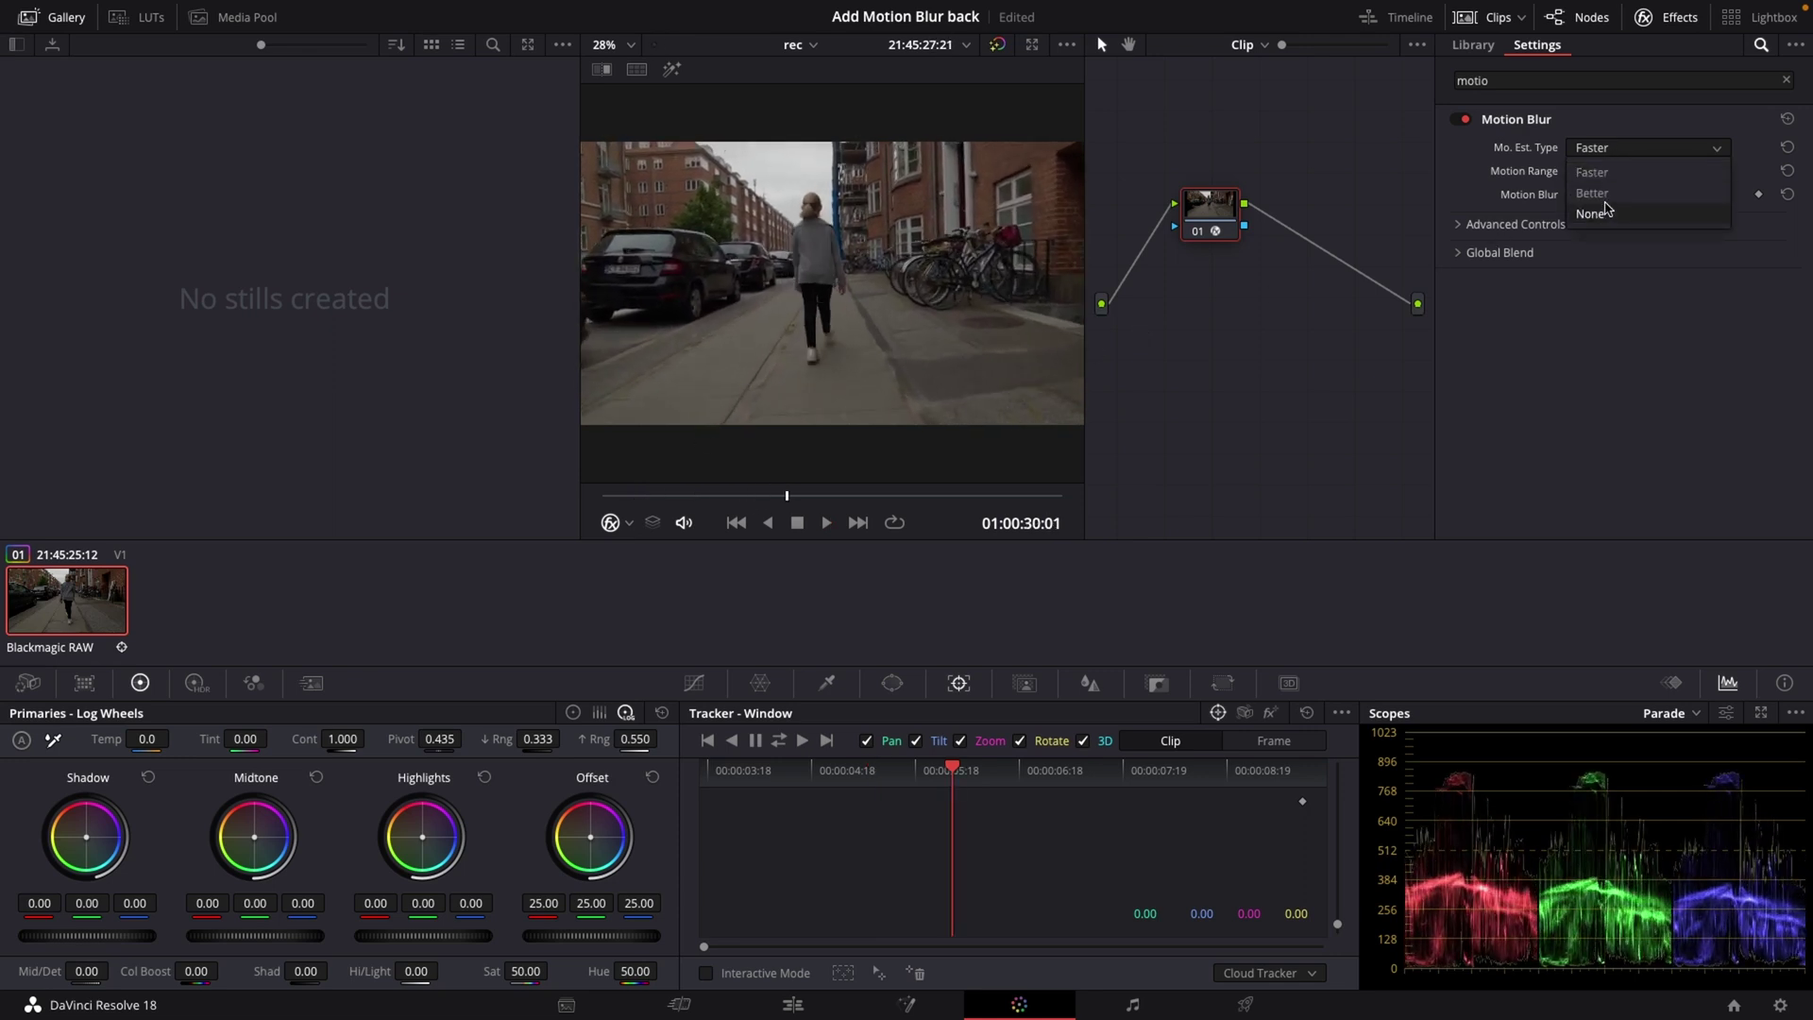
click(1608, 196)
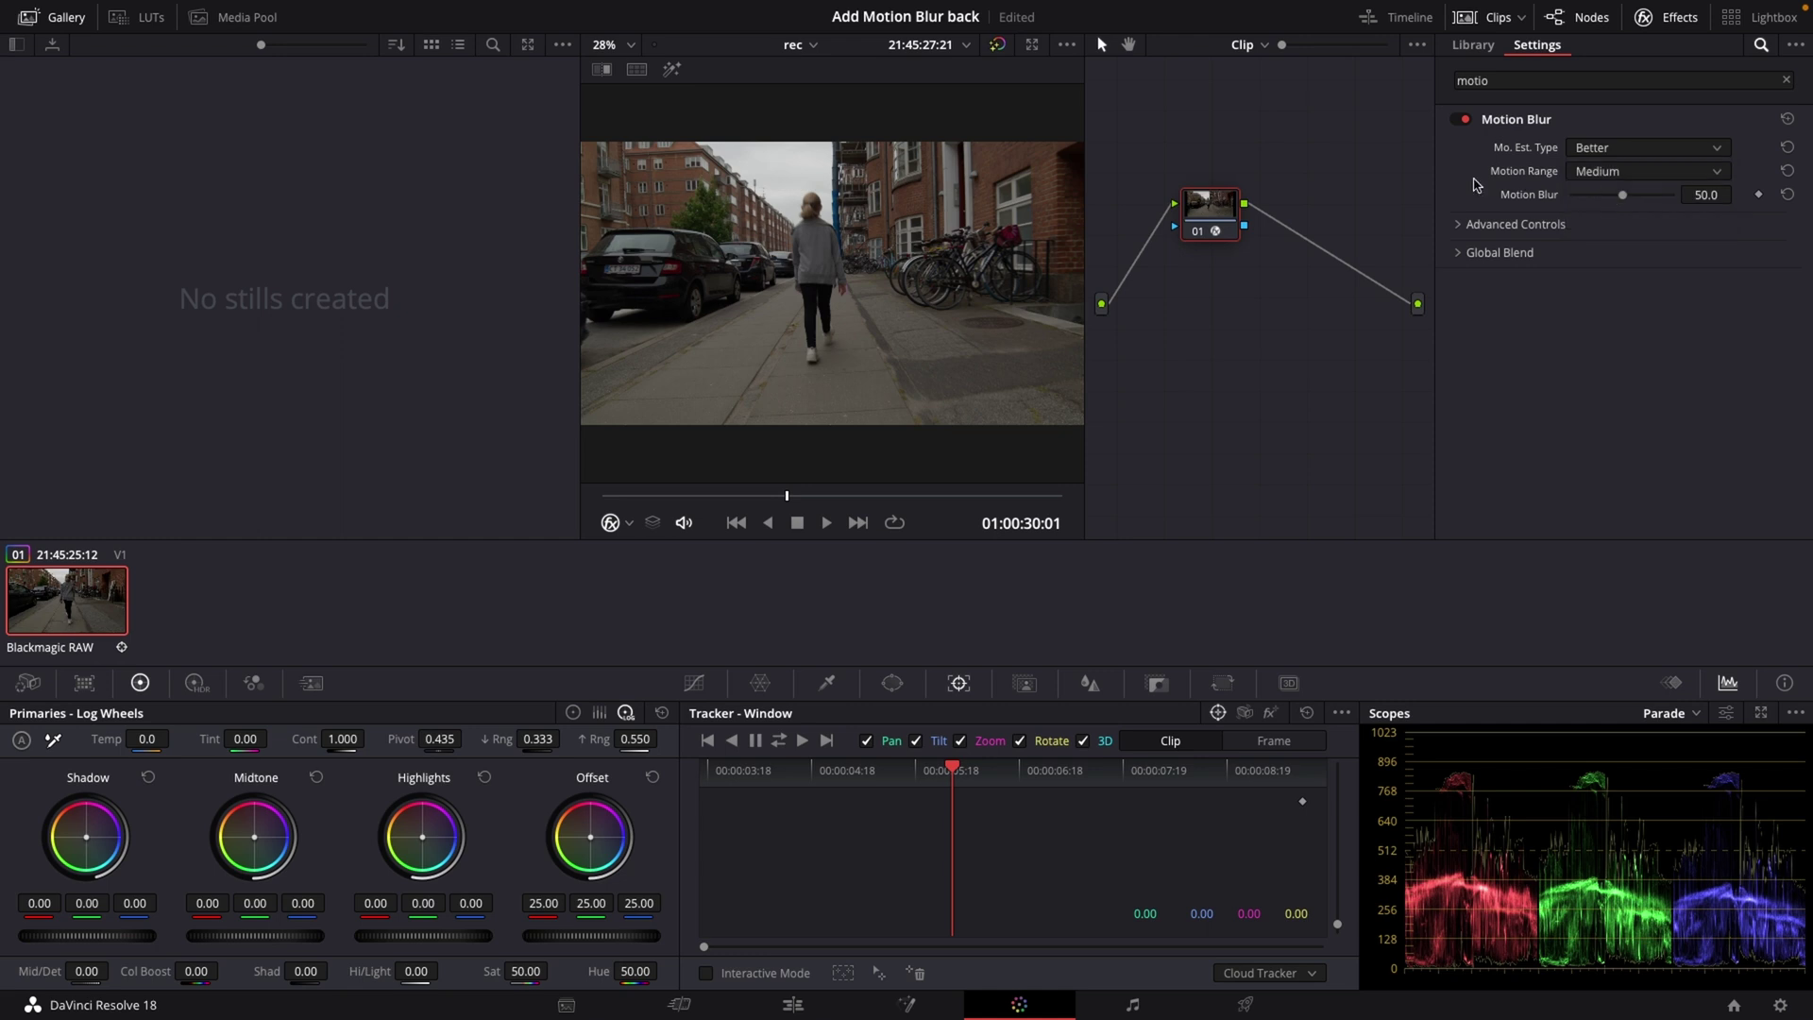
click(1602, 176)
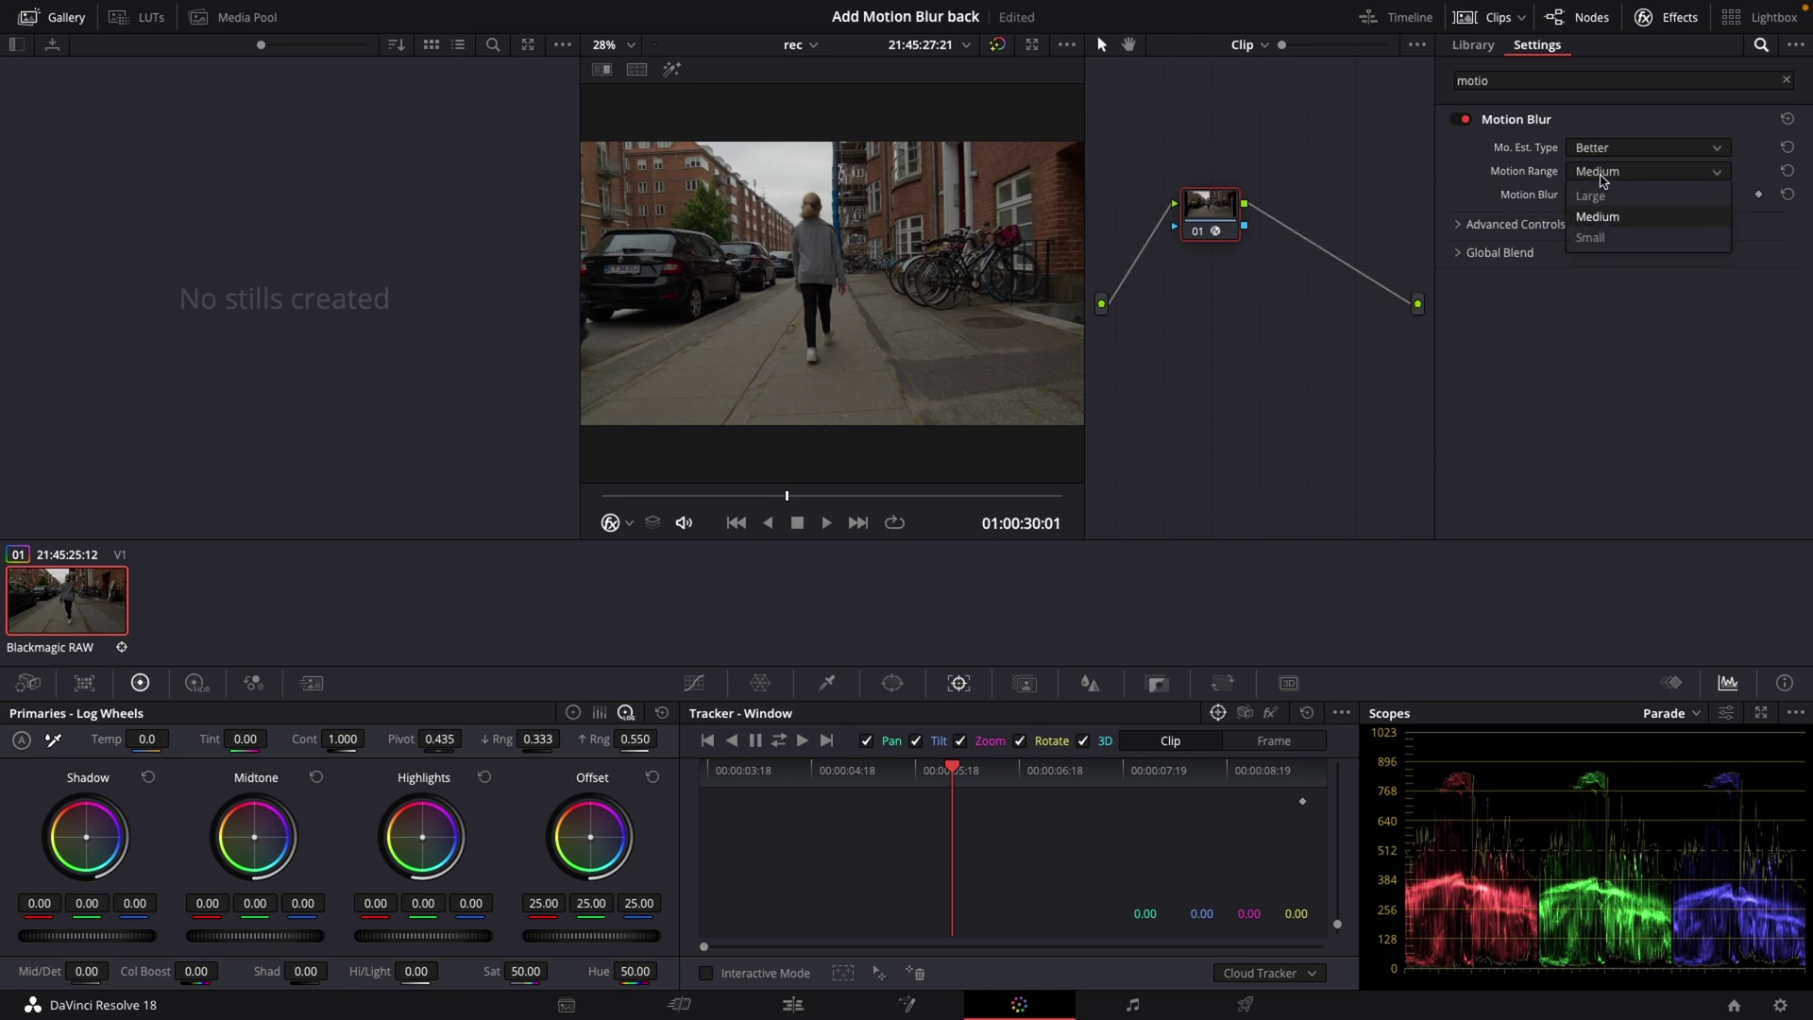
click(1617, 222)
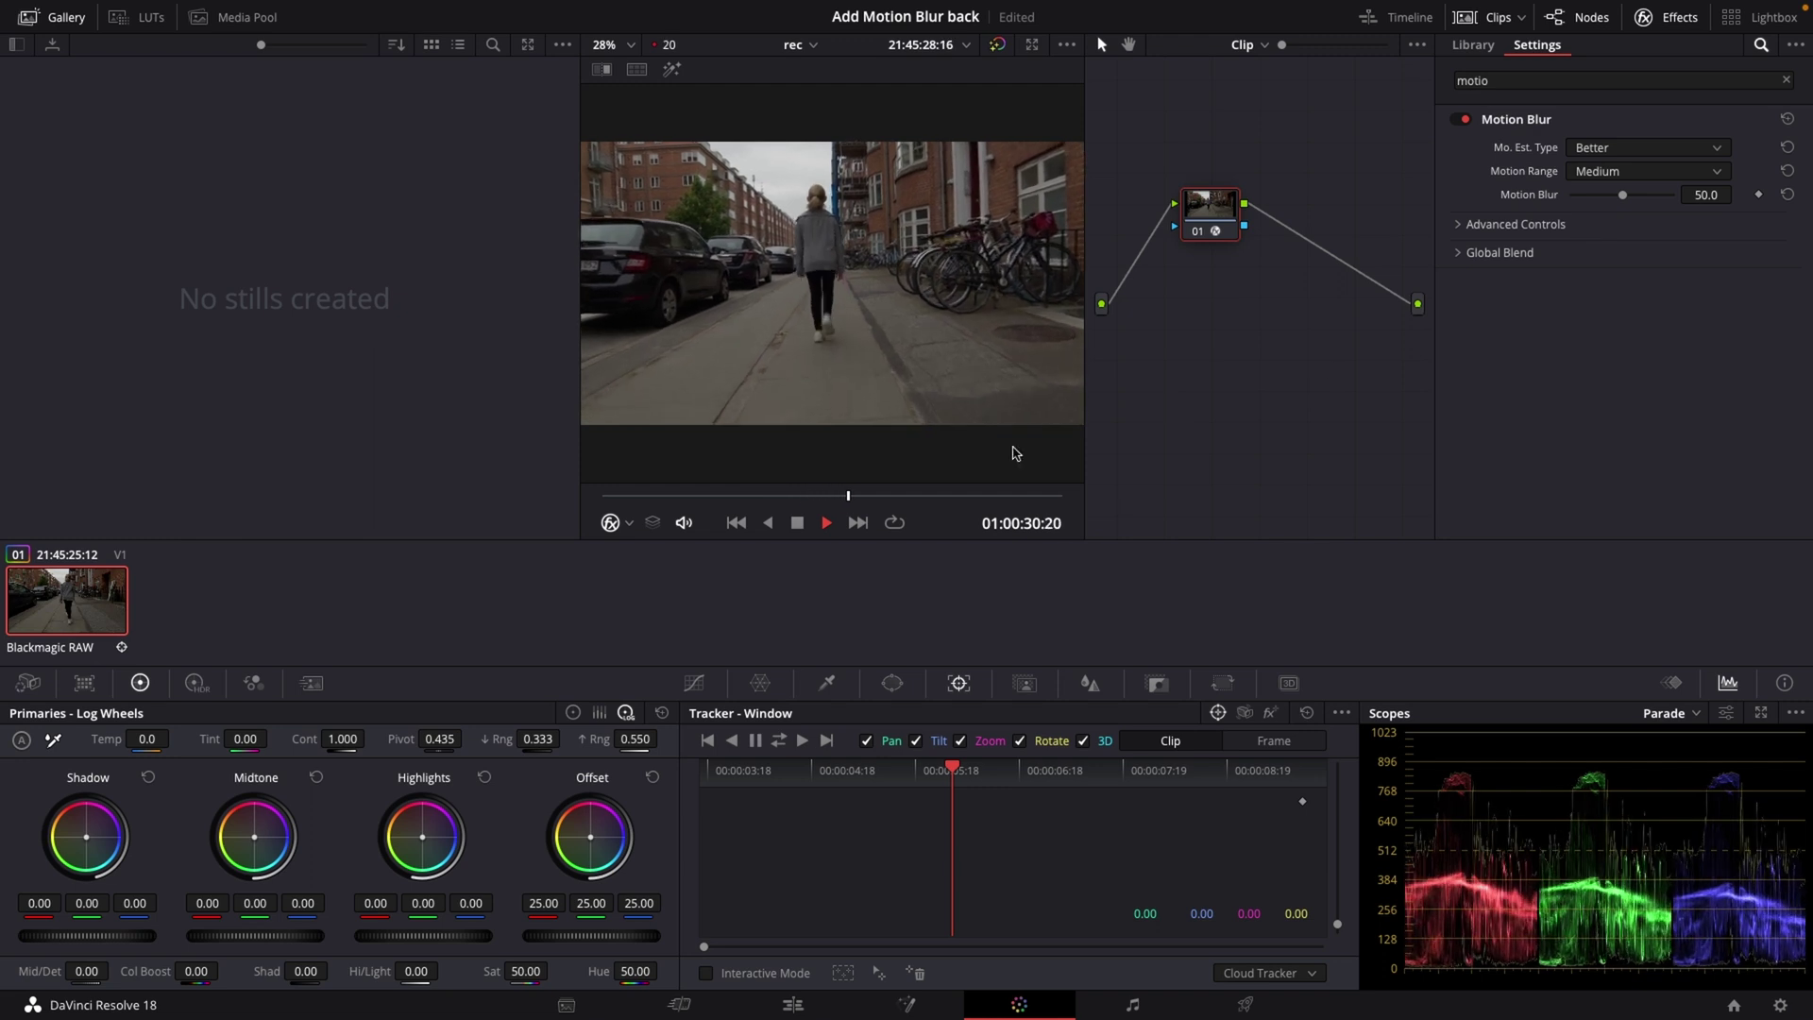
key(space)
click(655, 496)
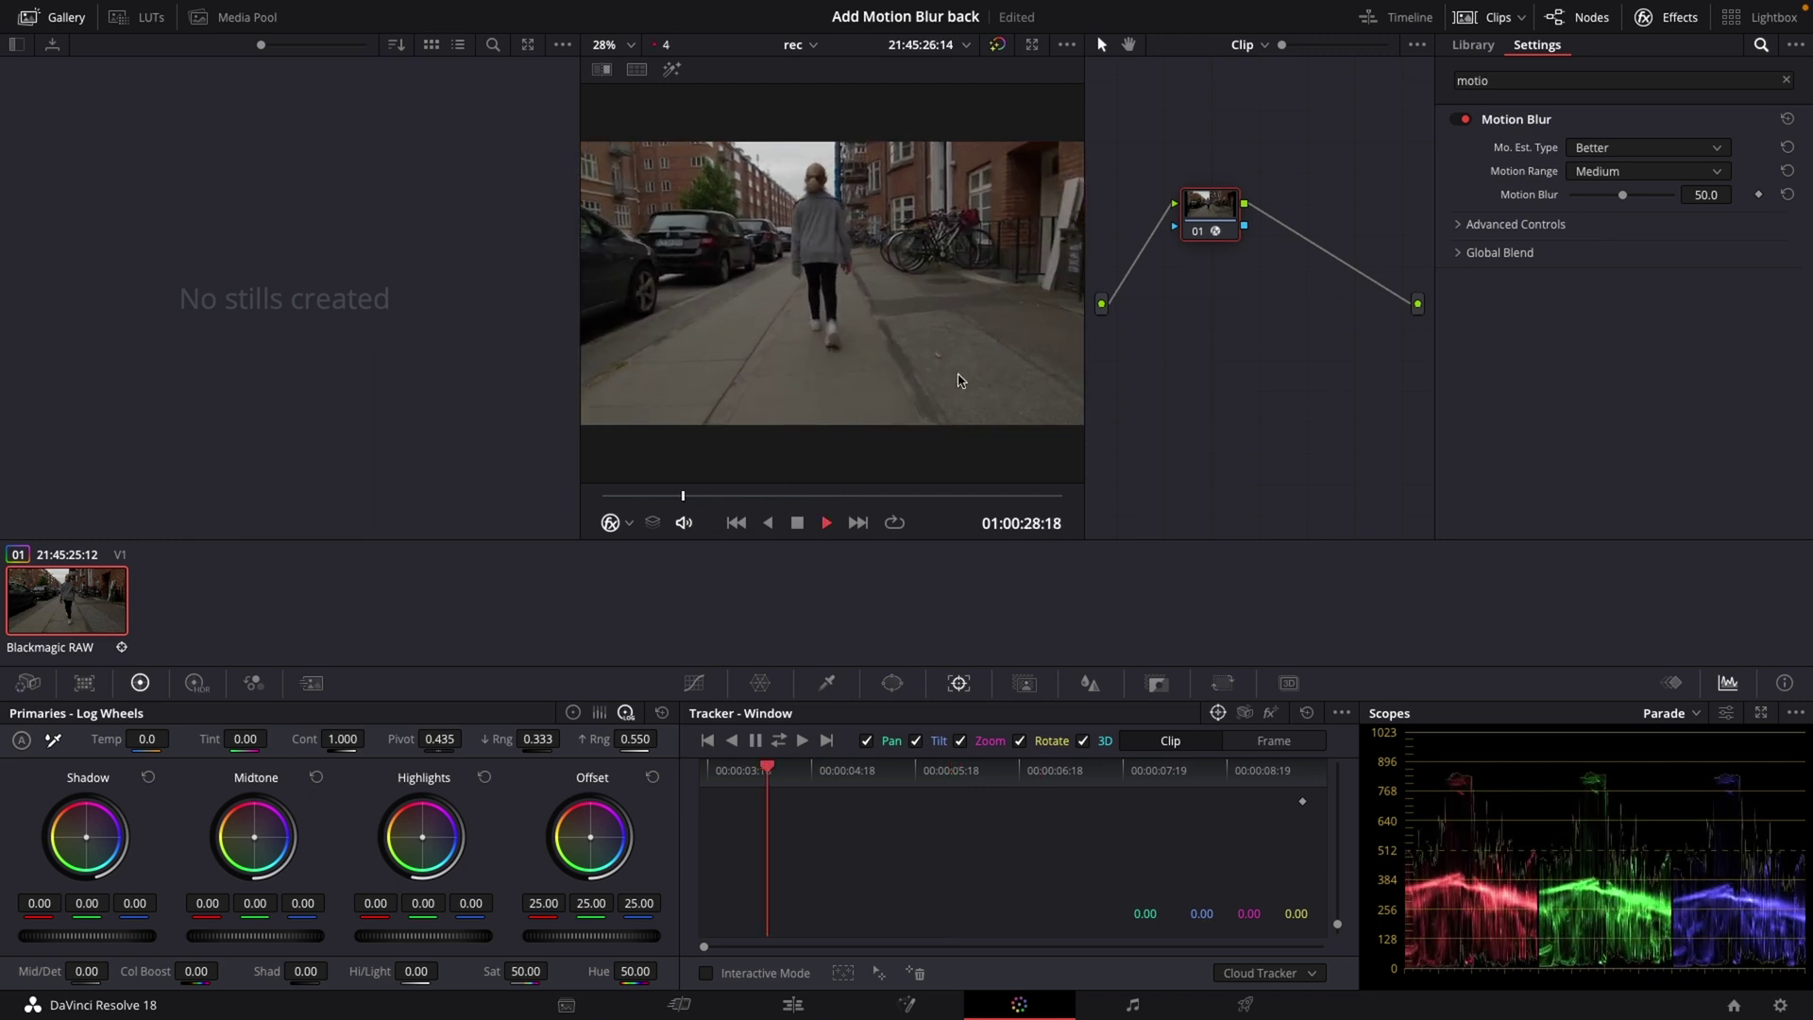
key(space)
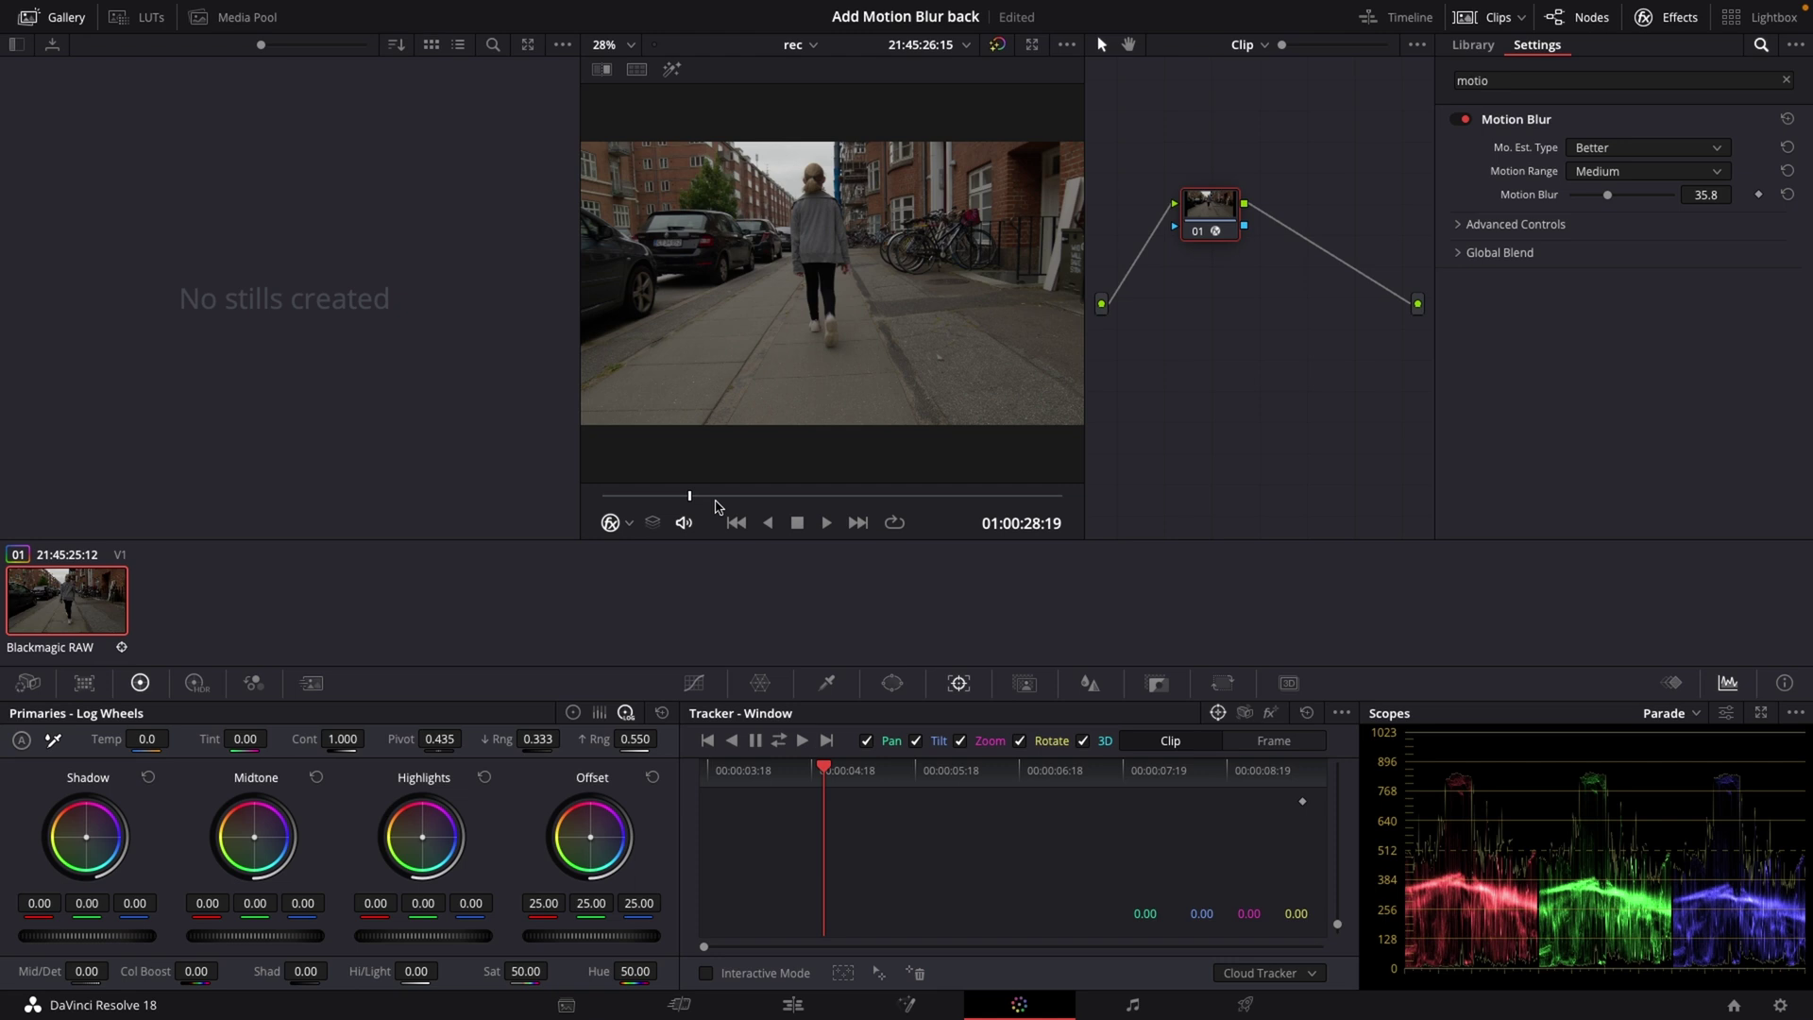
- Replay the clip from 01:00:28:16, then reset node 01's grade to drop the Motion Blur
click(625, 497)
key(space)
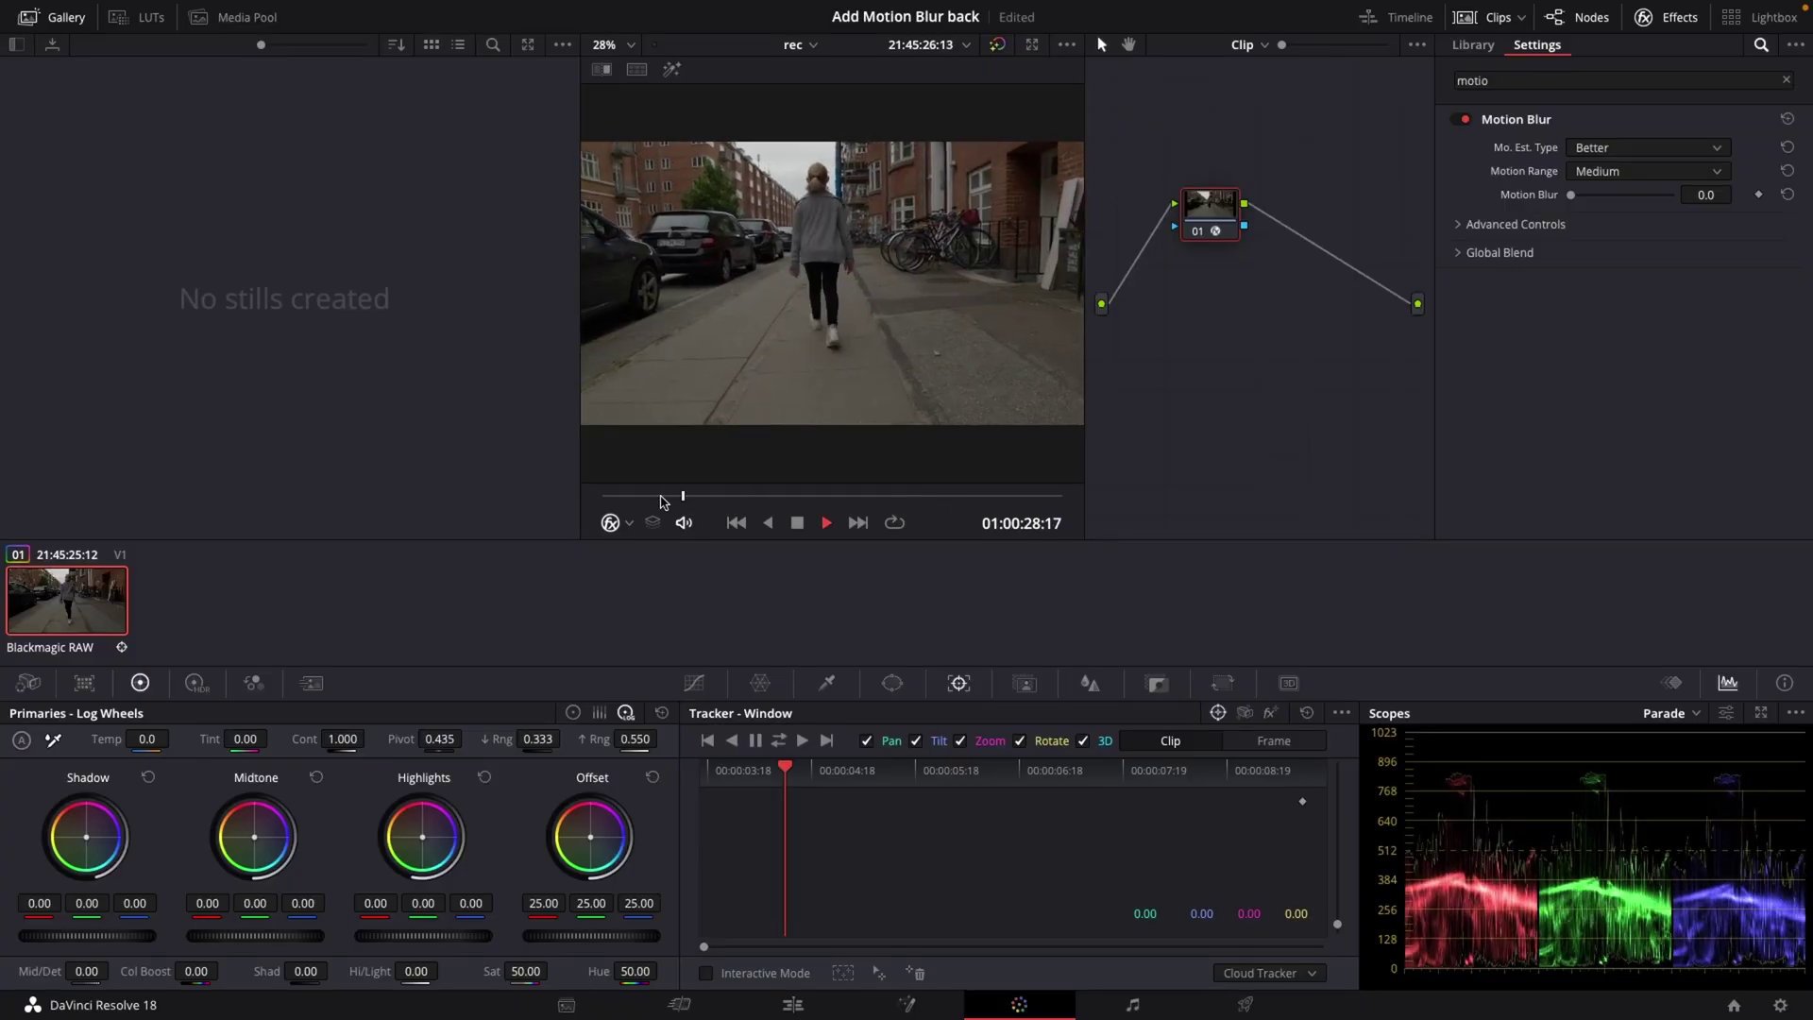
key(space)
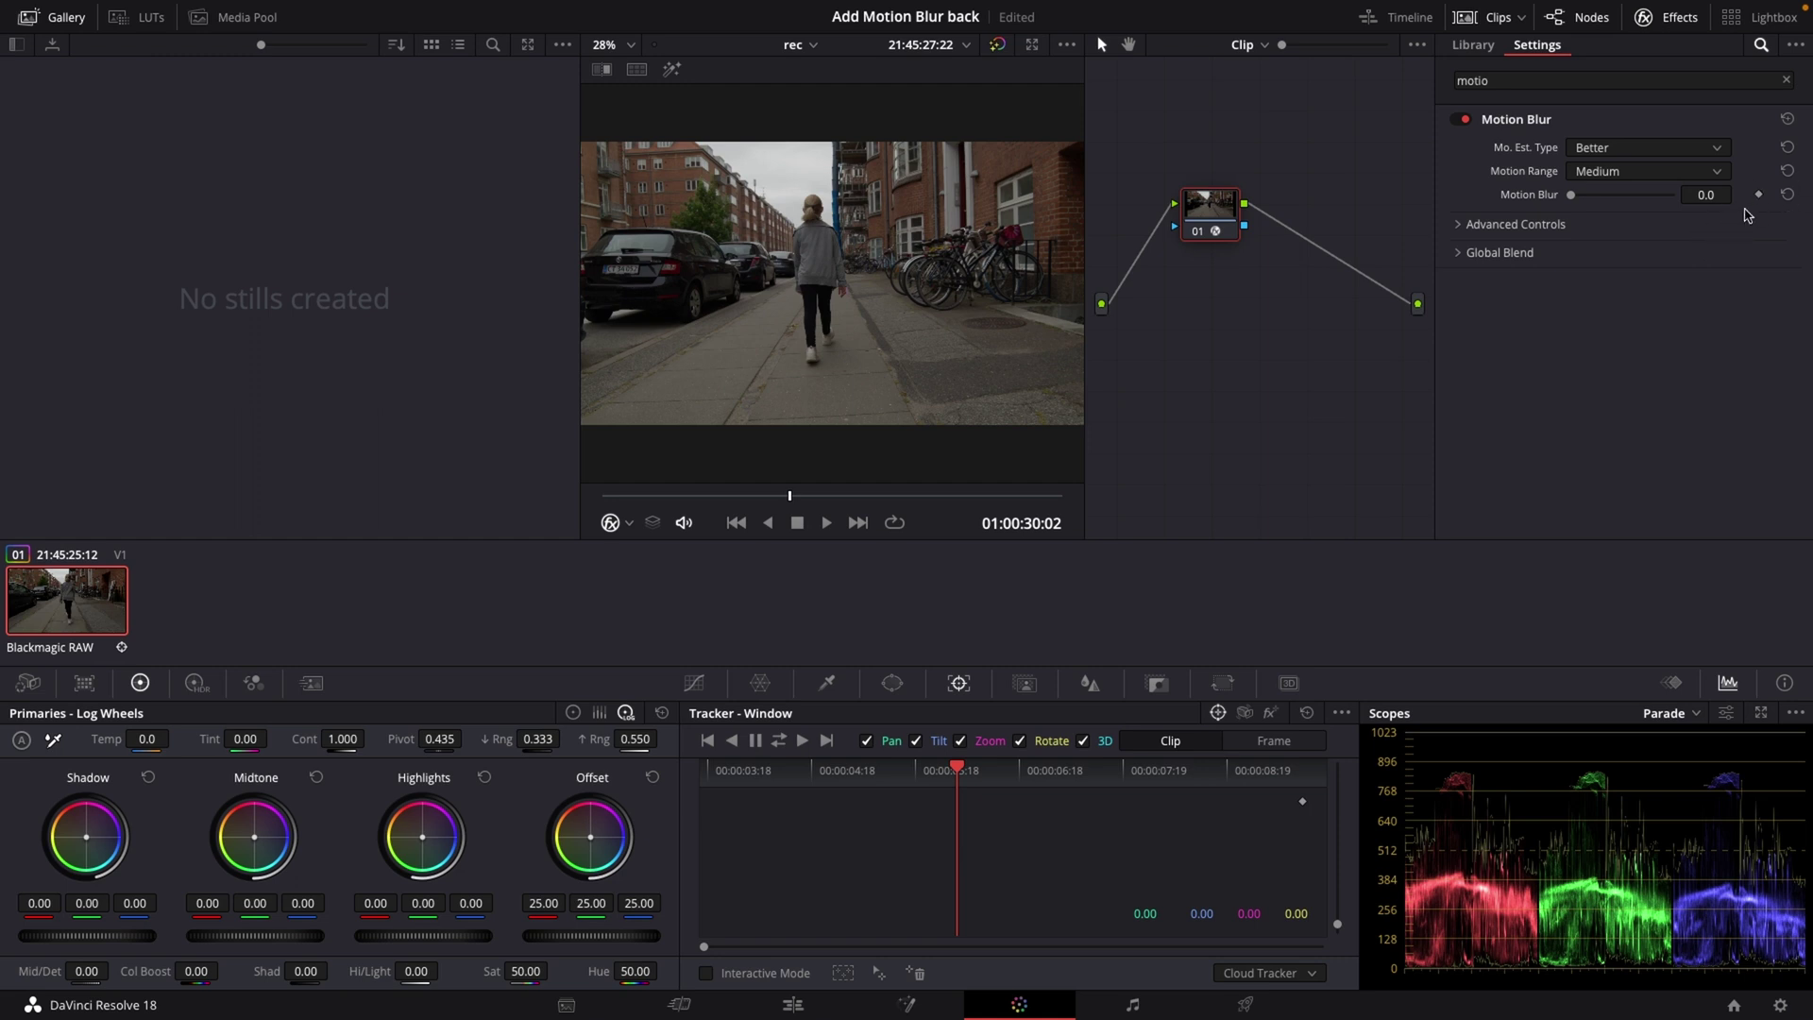
right_click(1216, 227)
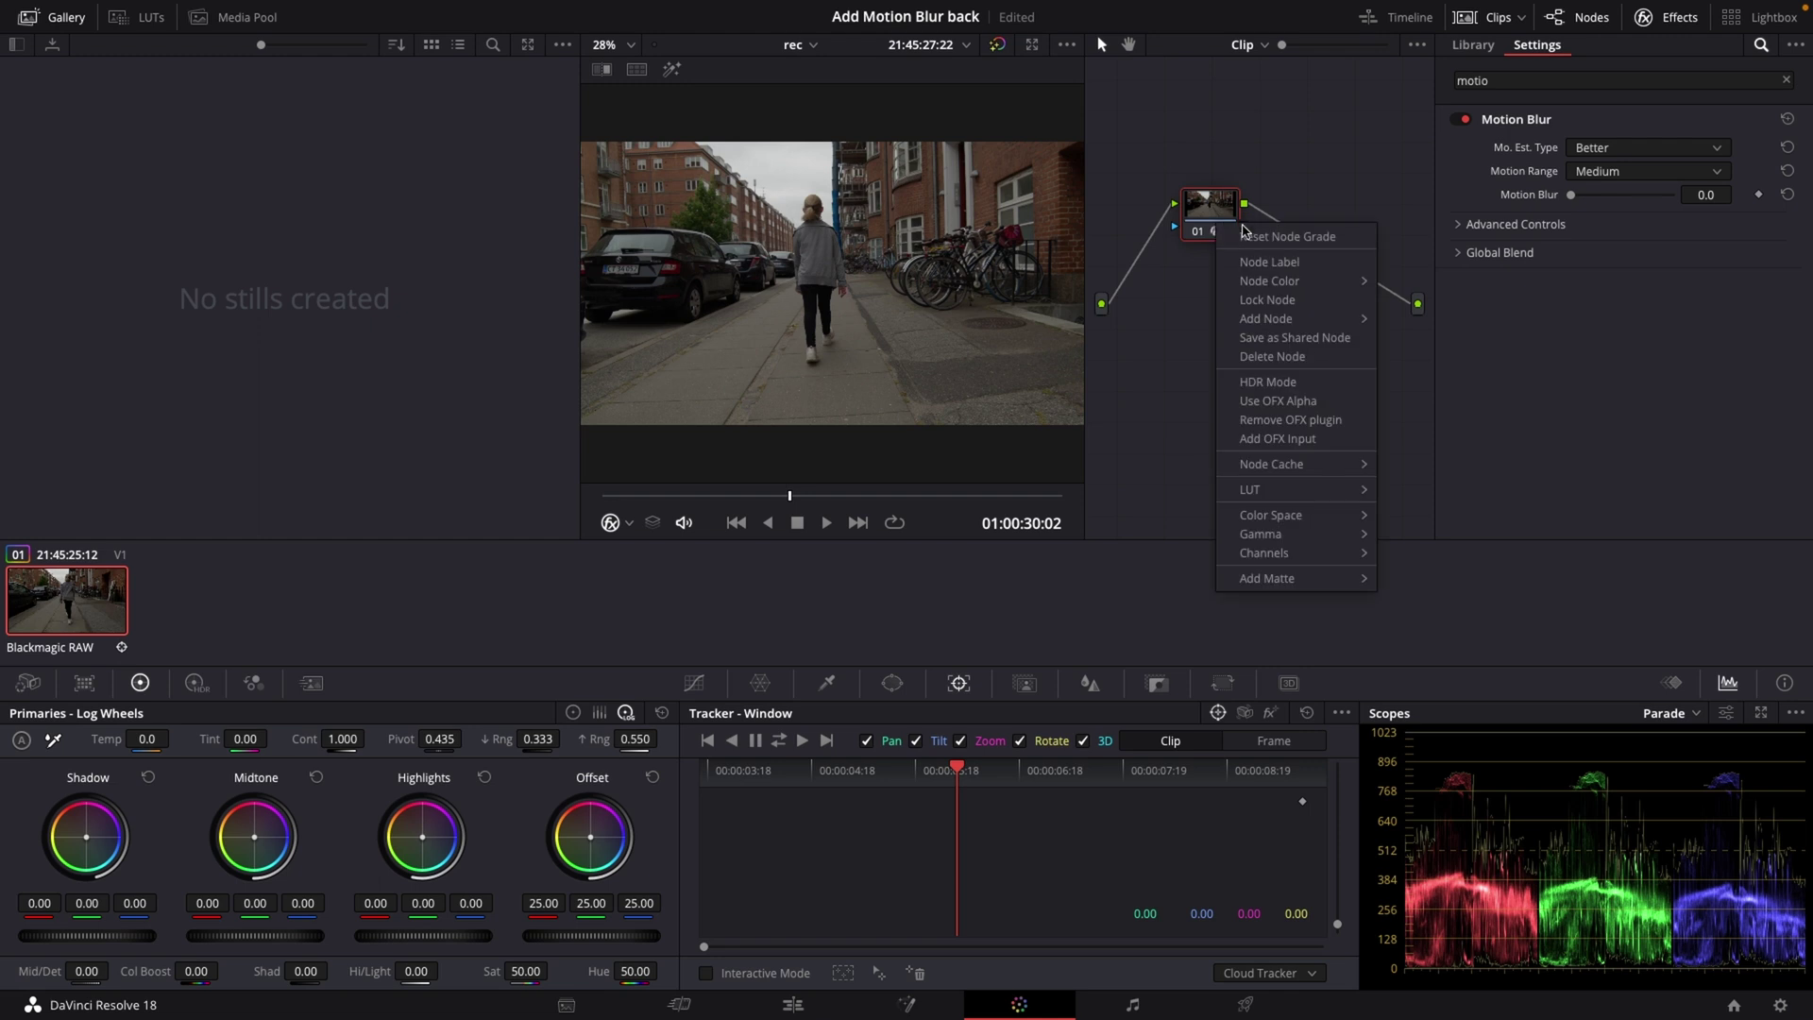
click(1246, 236)
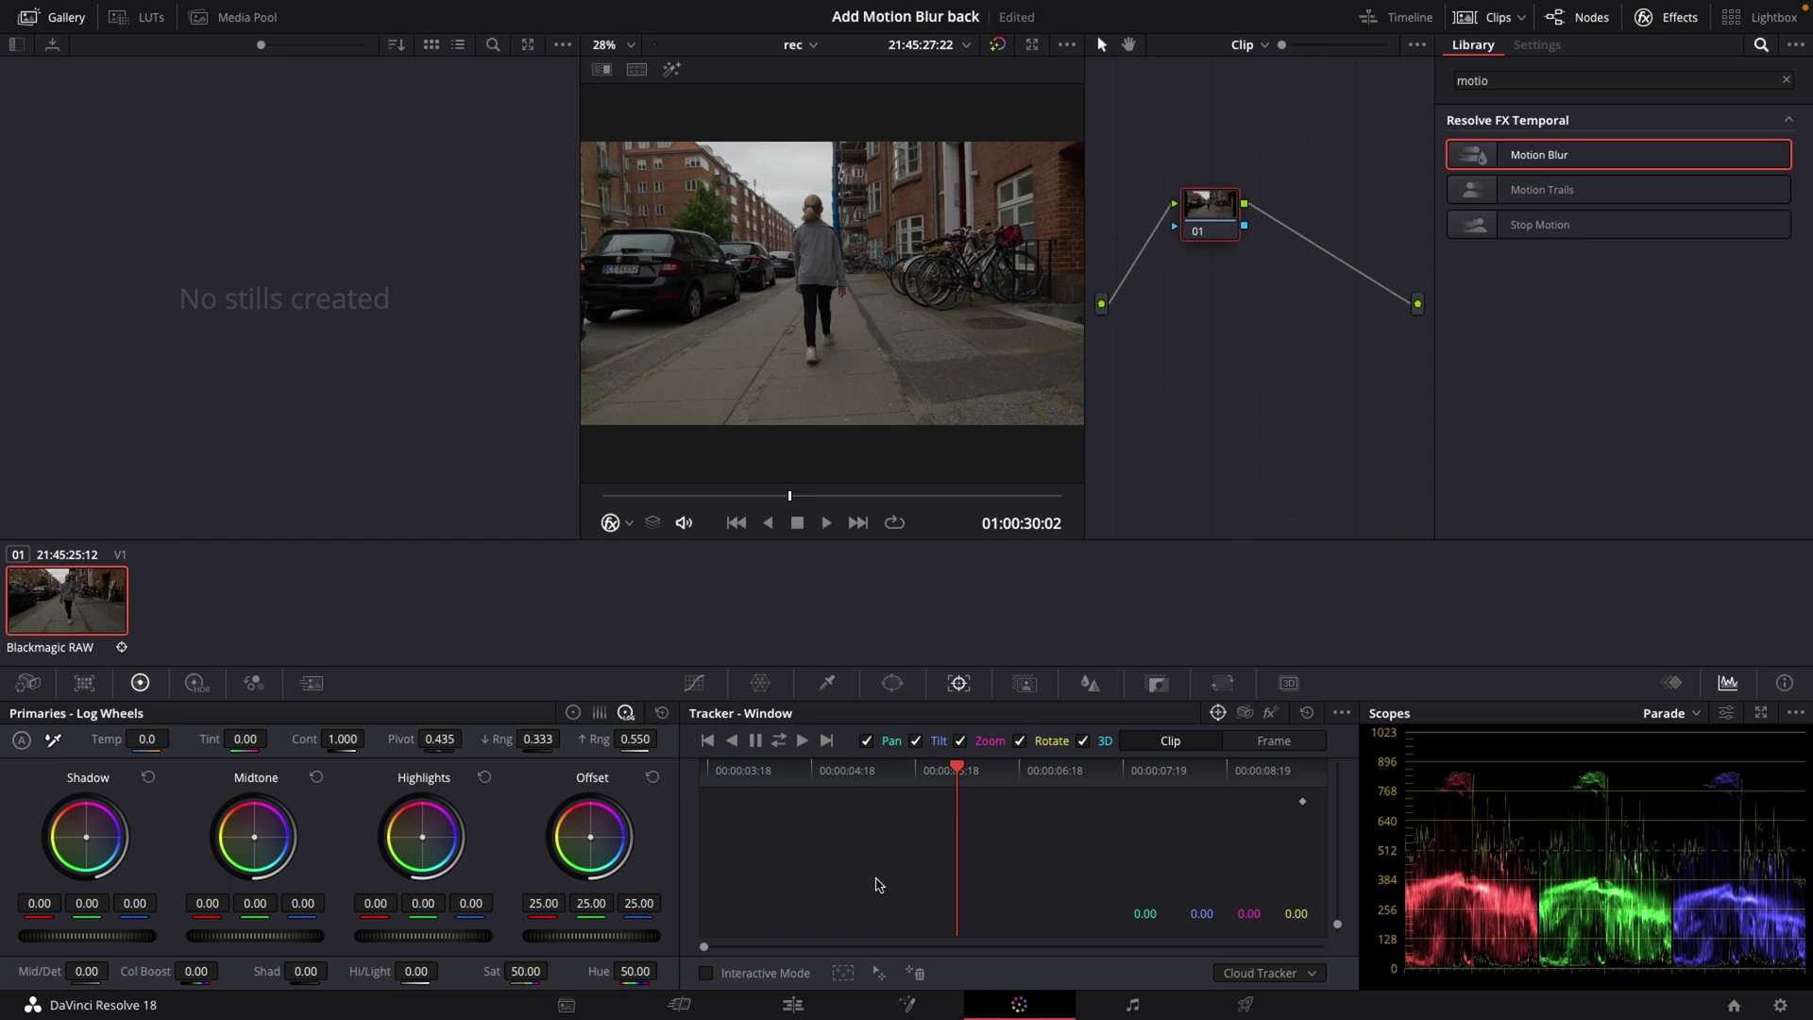
- On the Fusion page, move MediaIn1 and MediaOut1 toward the graph centre
click(908, 1004)
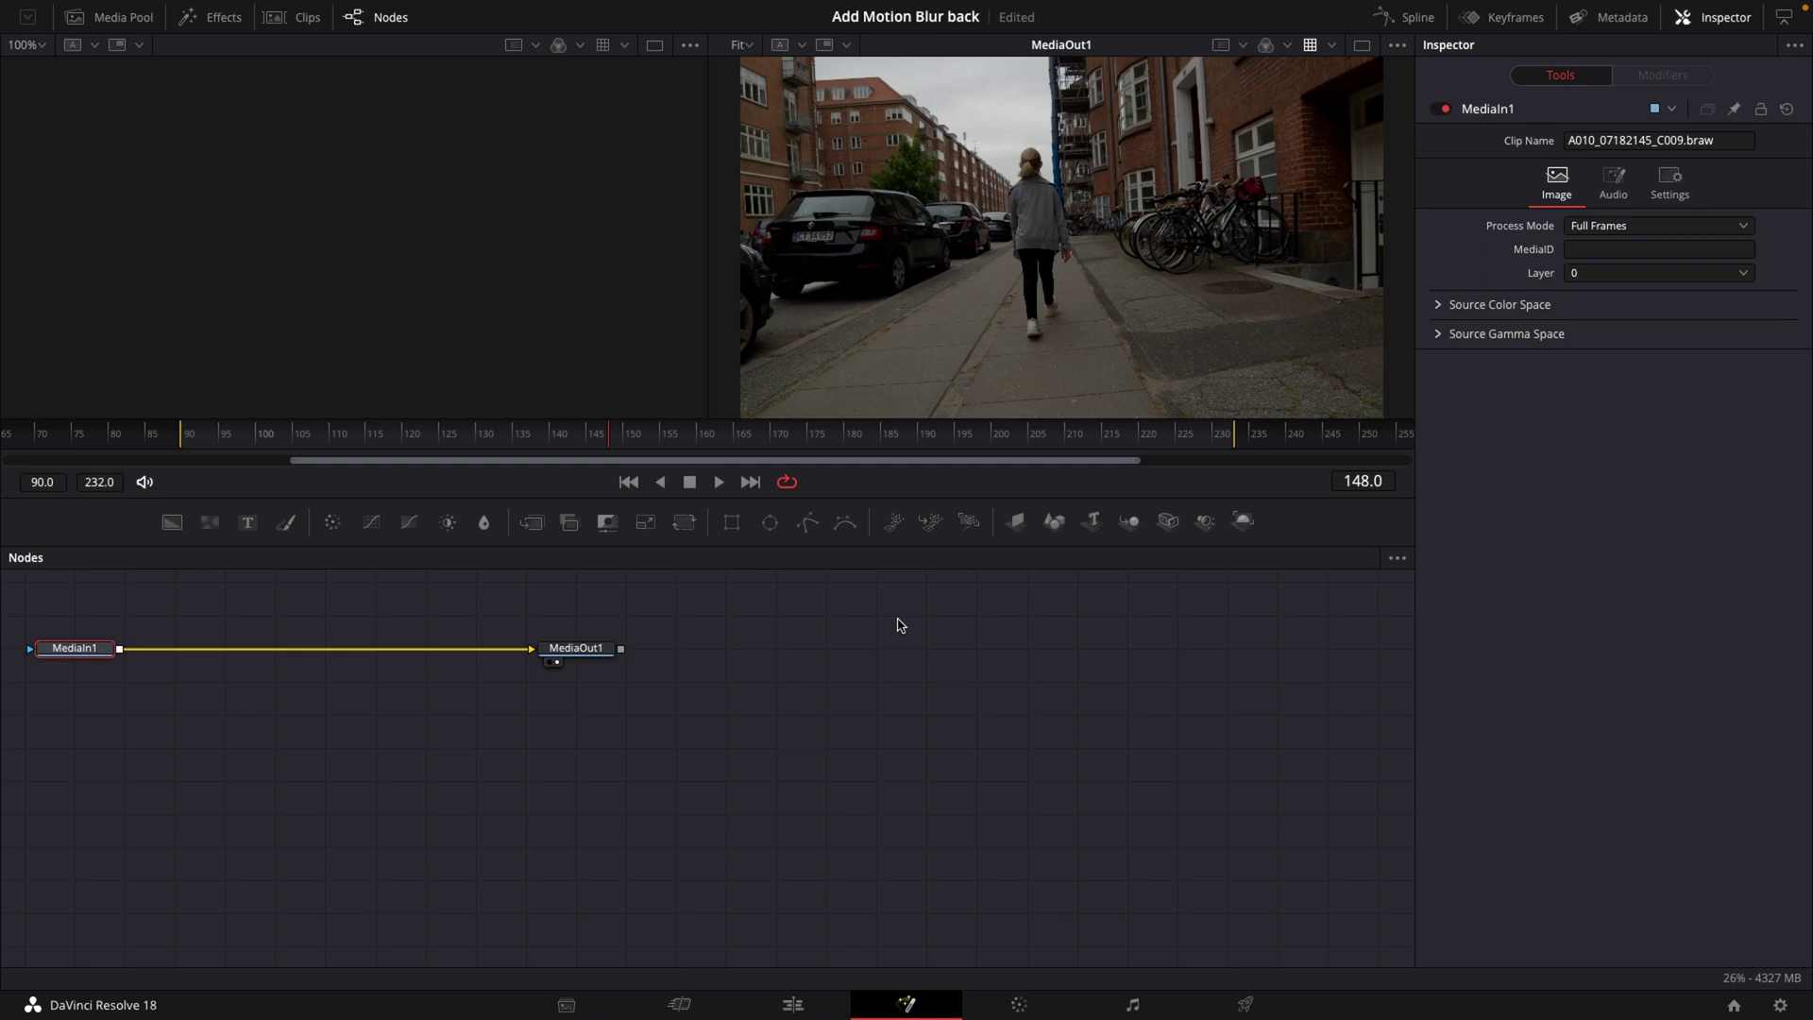
drag(684, 642, 508, 733)
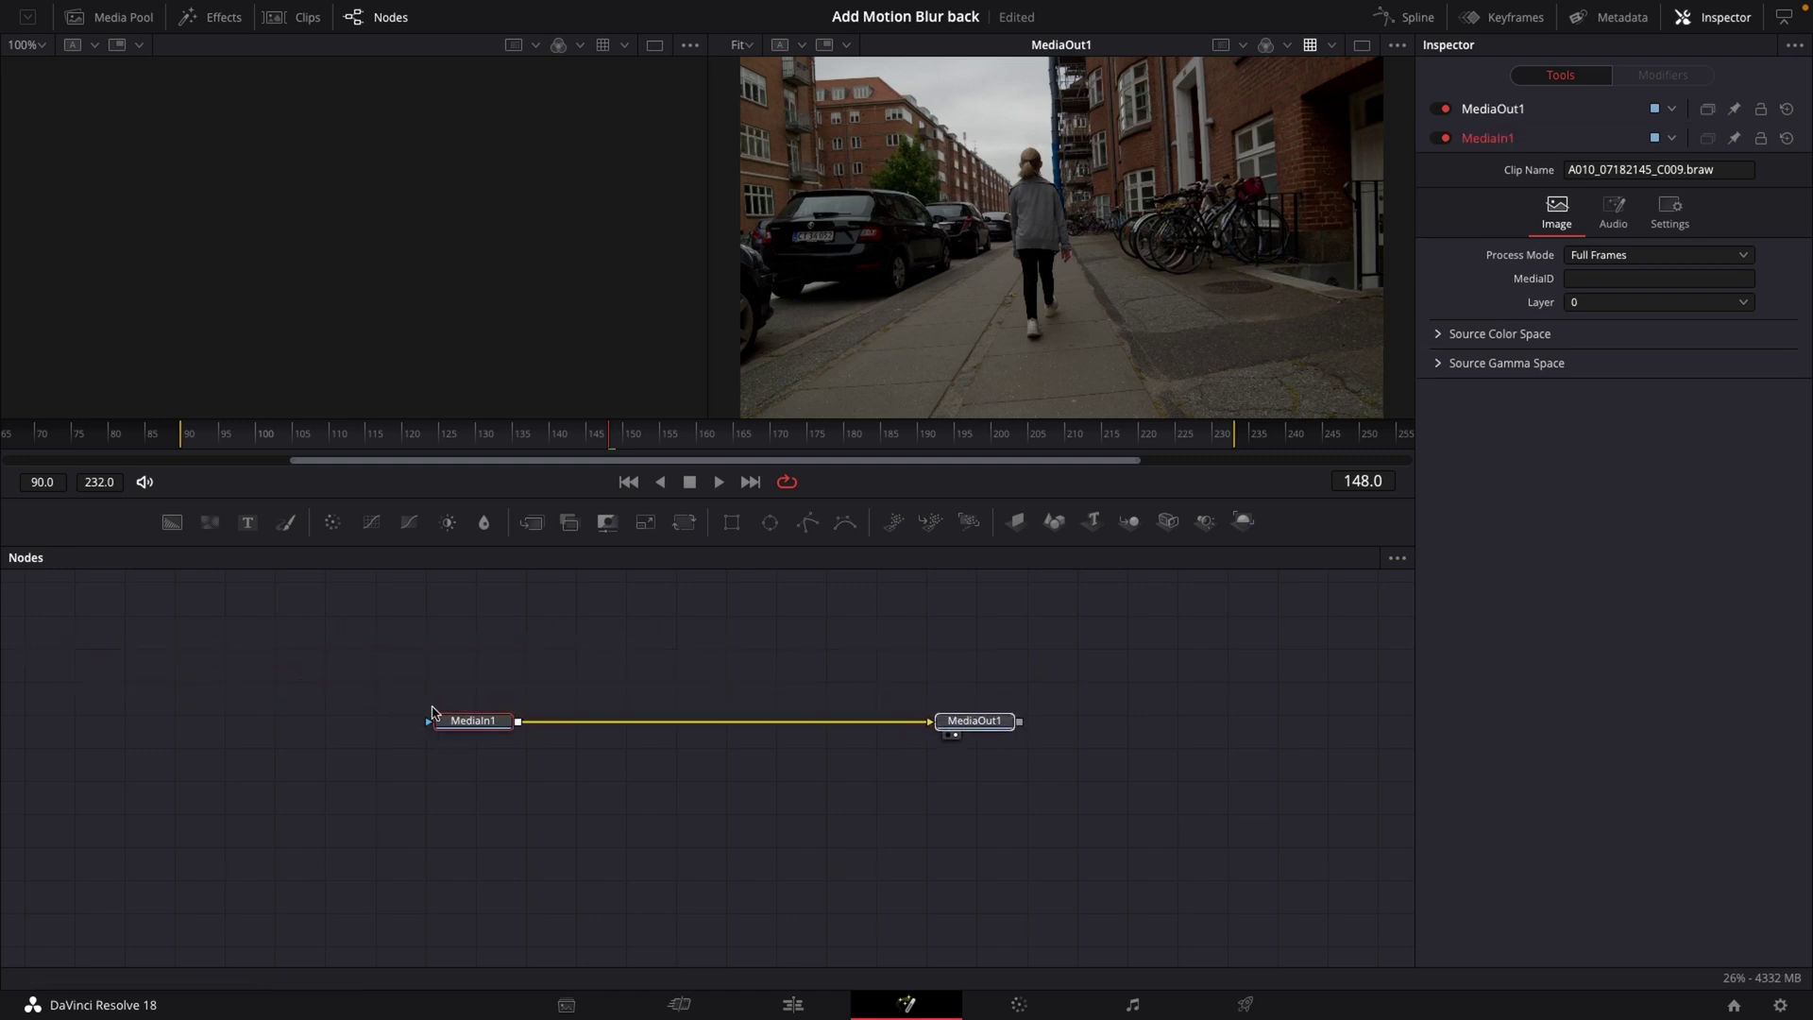
click(912, 651)
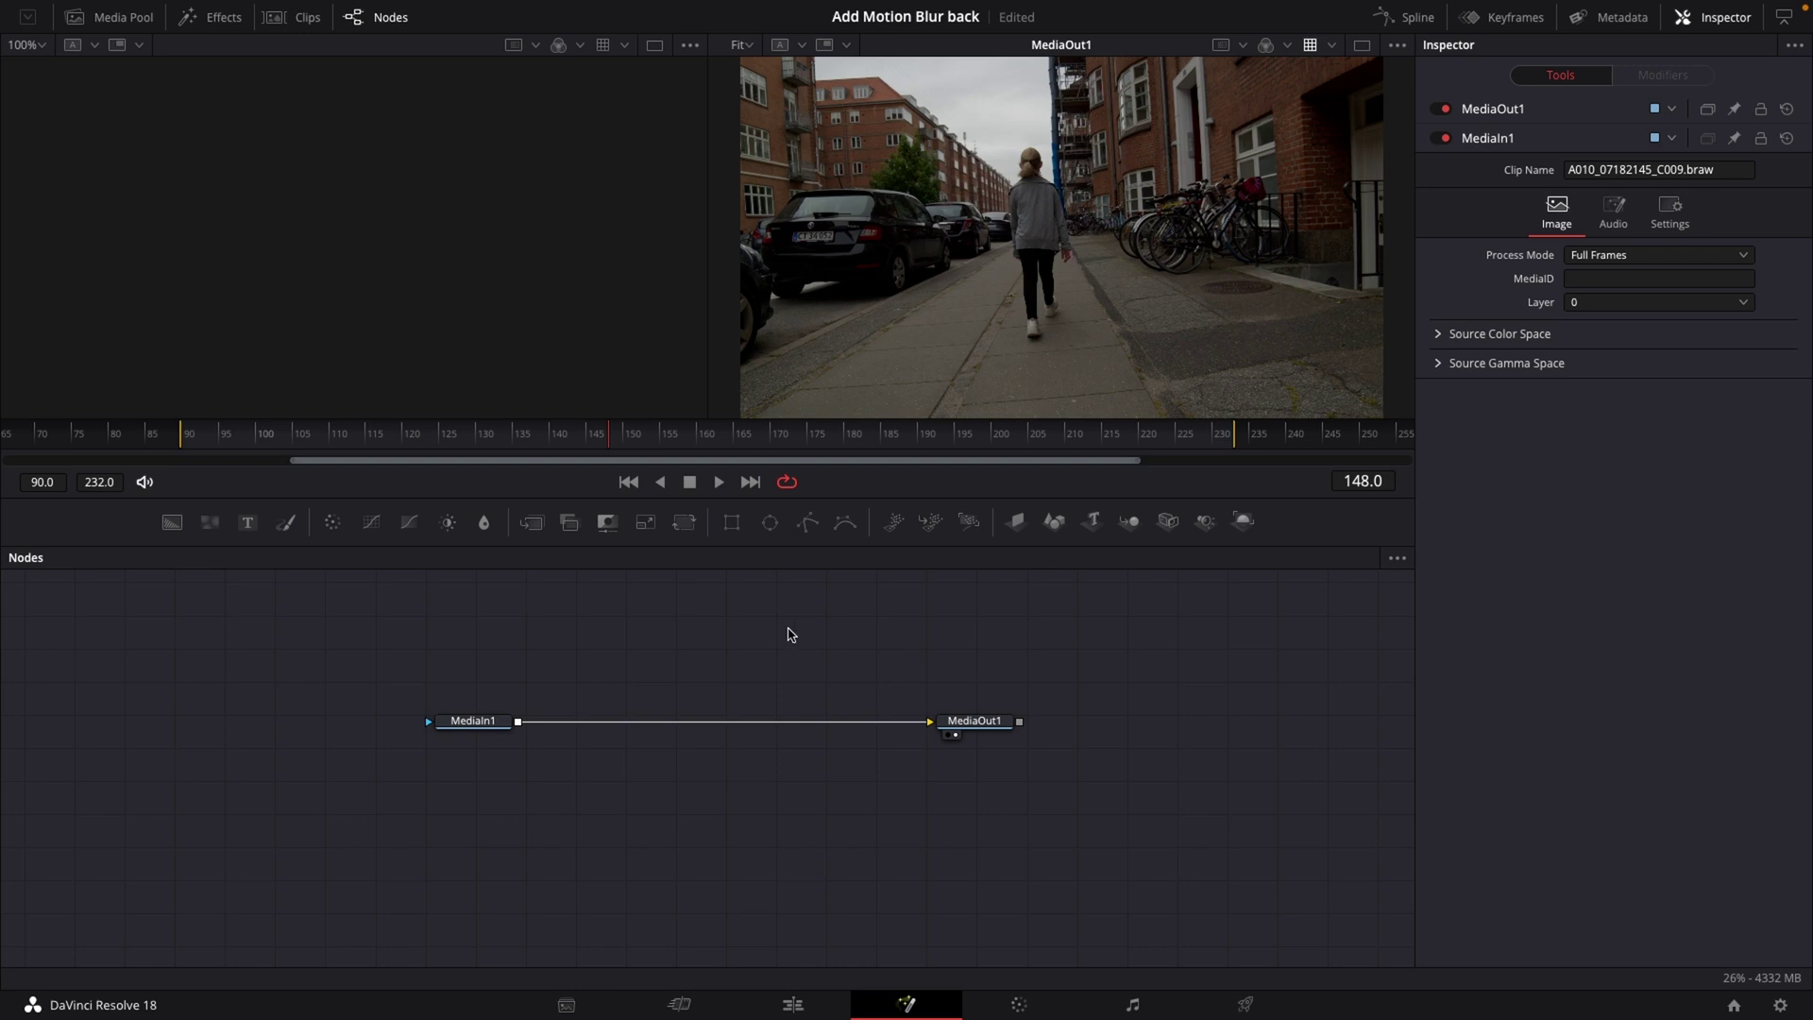
- Add a Motion Blur tool (MotionBlur1) to the graph via the 'motio' tool search
key(shift+space)
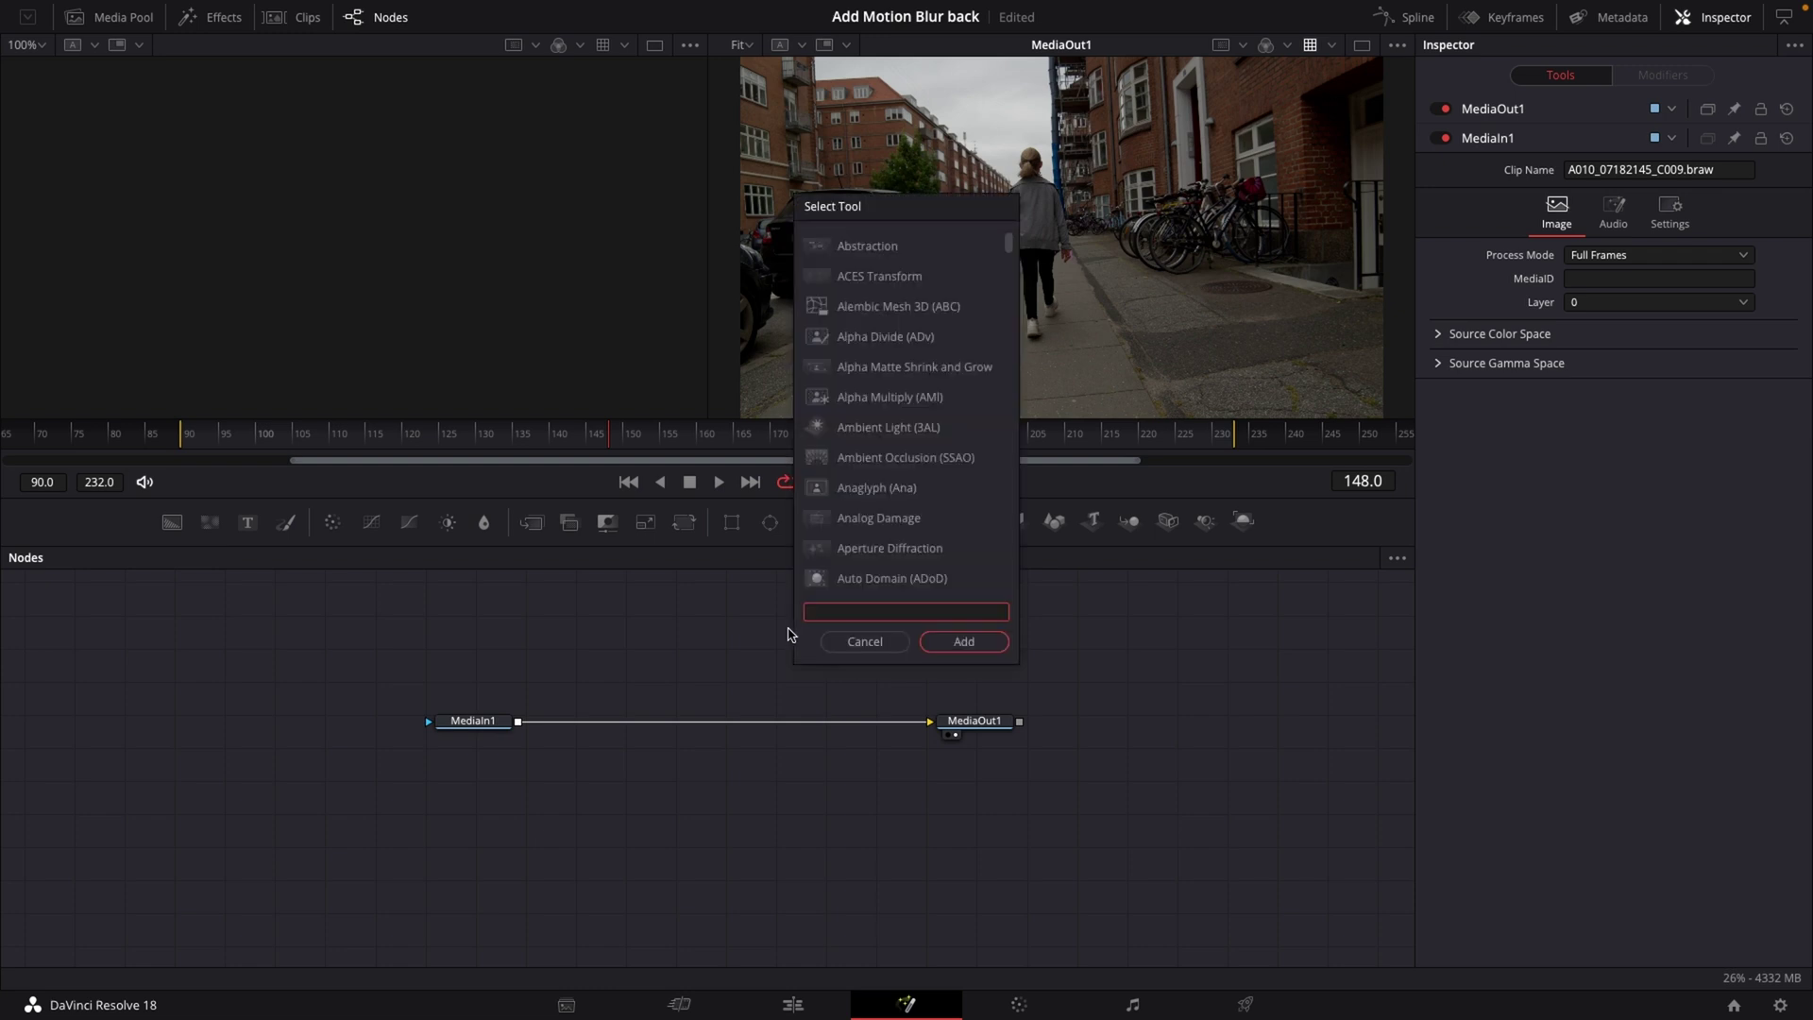
text(motion)
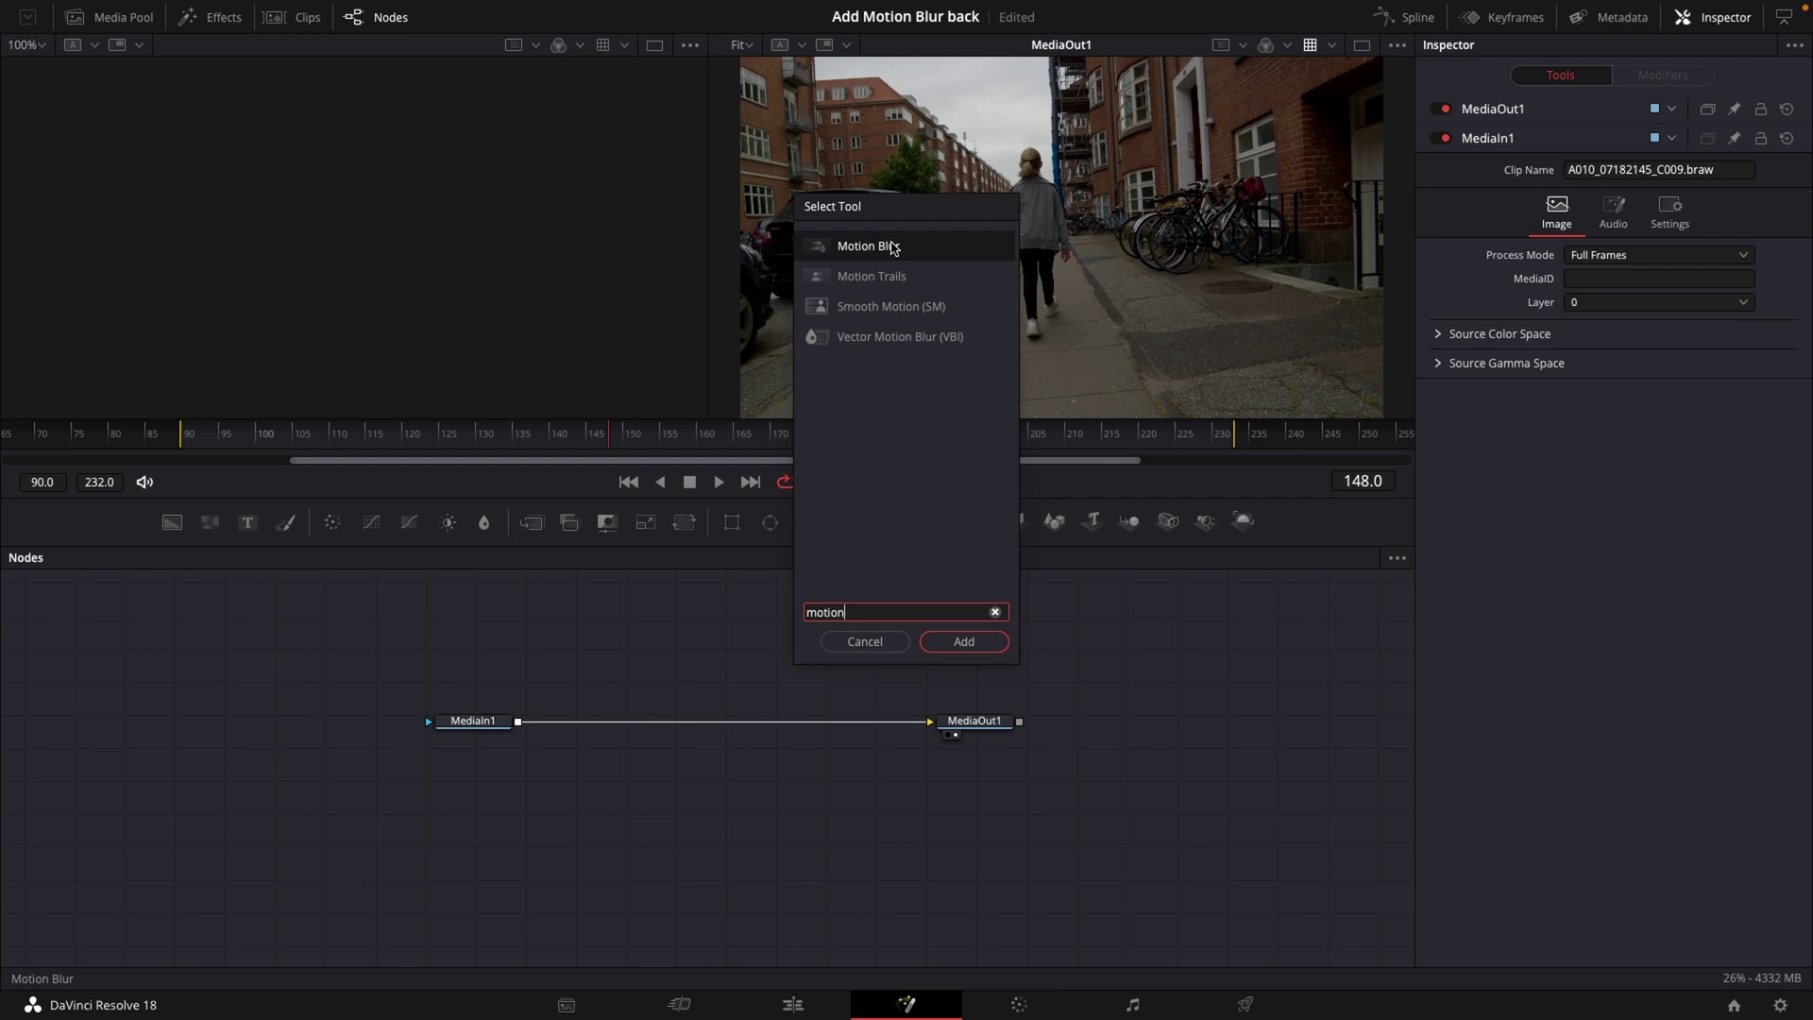
click(890, 247)
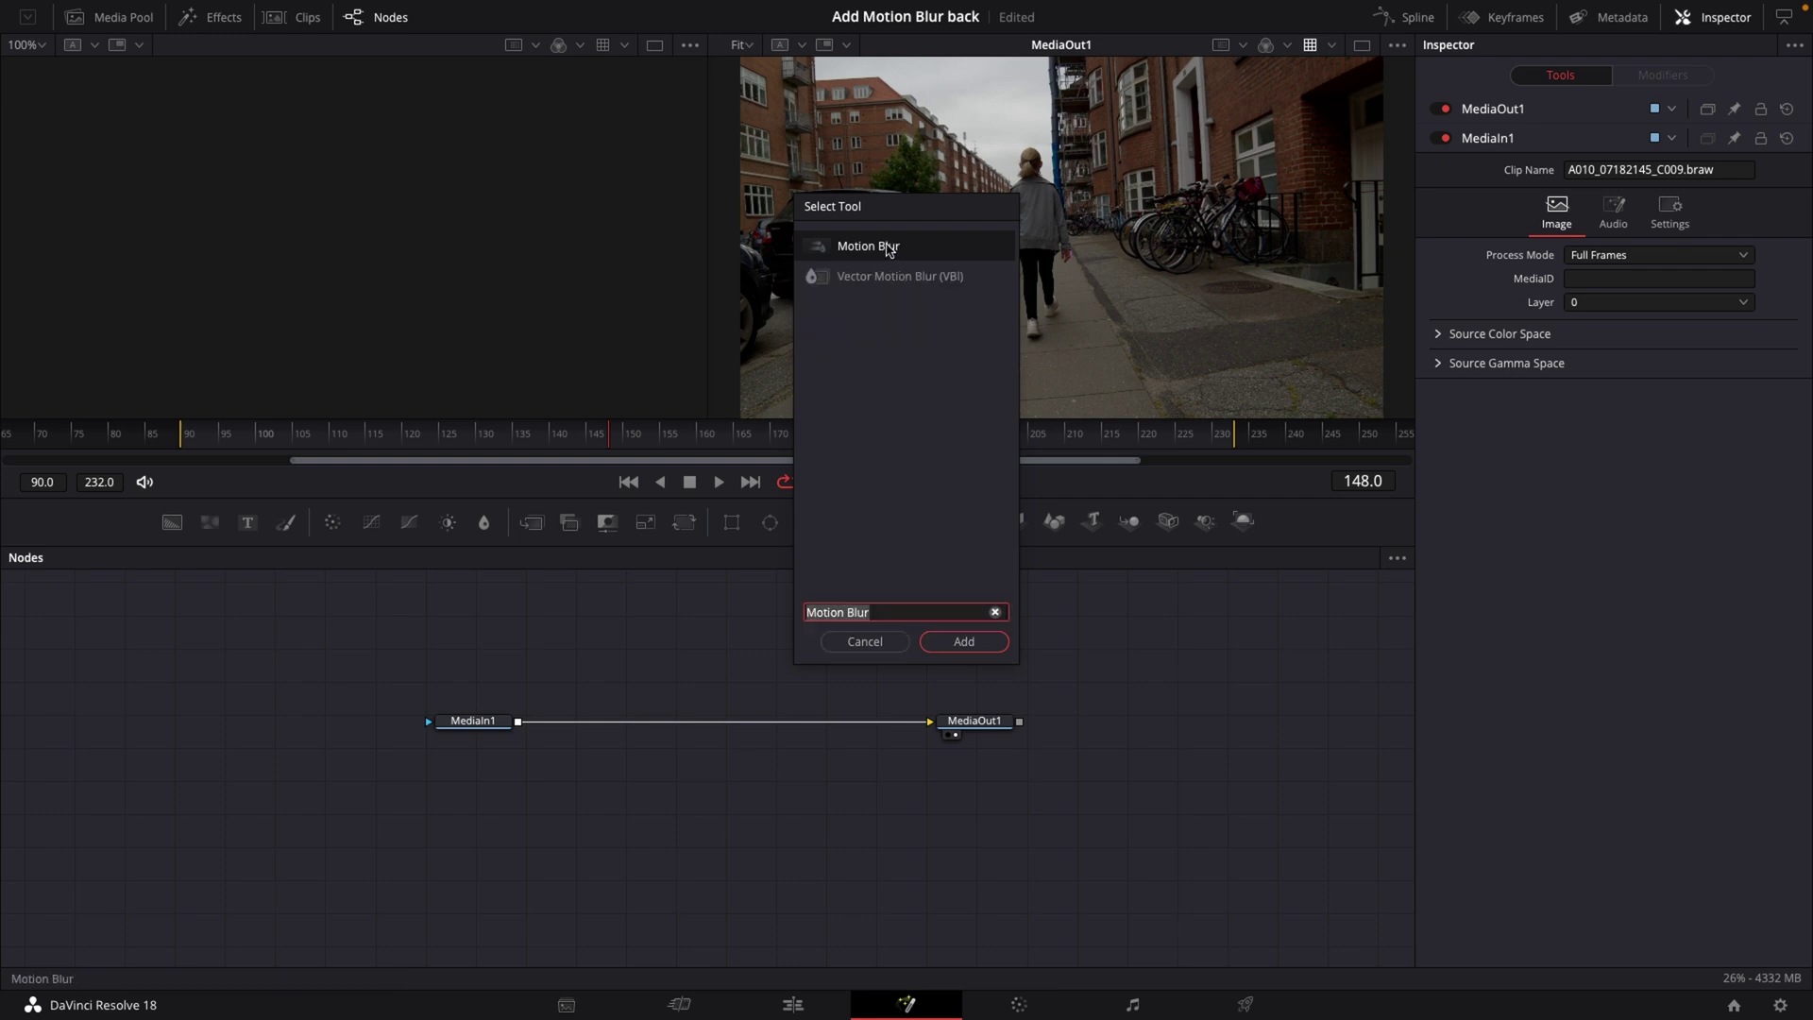
click(956, 644)
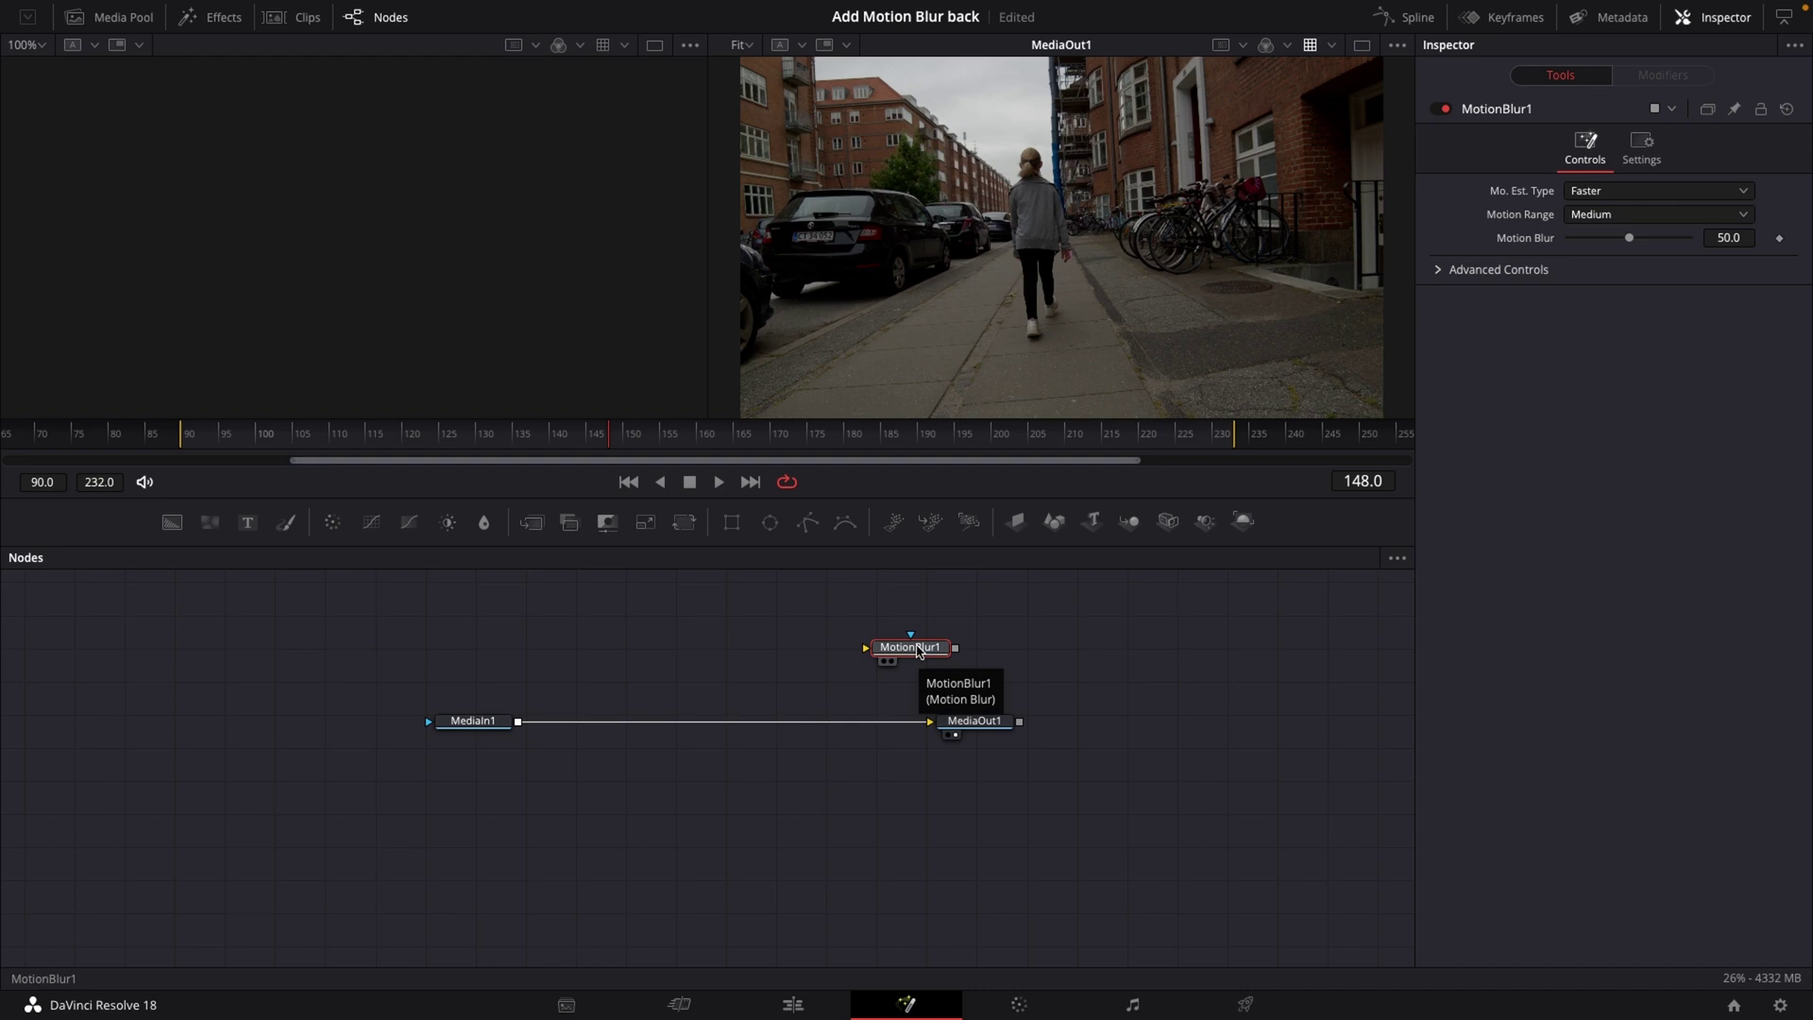
- Insert MotionBlur1 between MediaIn1 and MediaOut1, keeping Mo. Est. Type at Faster
drag(916, 649, 750, 724)
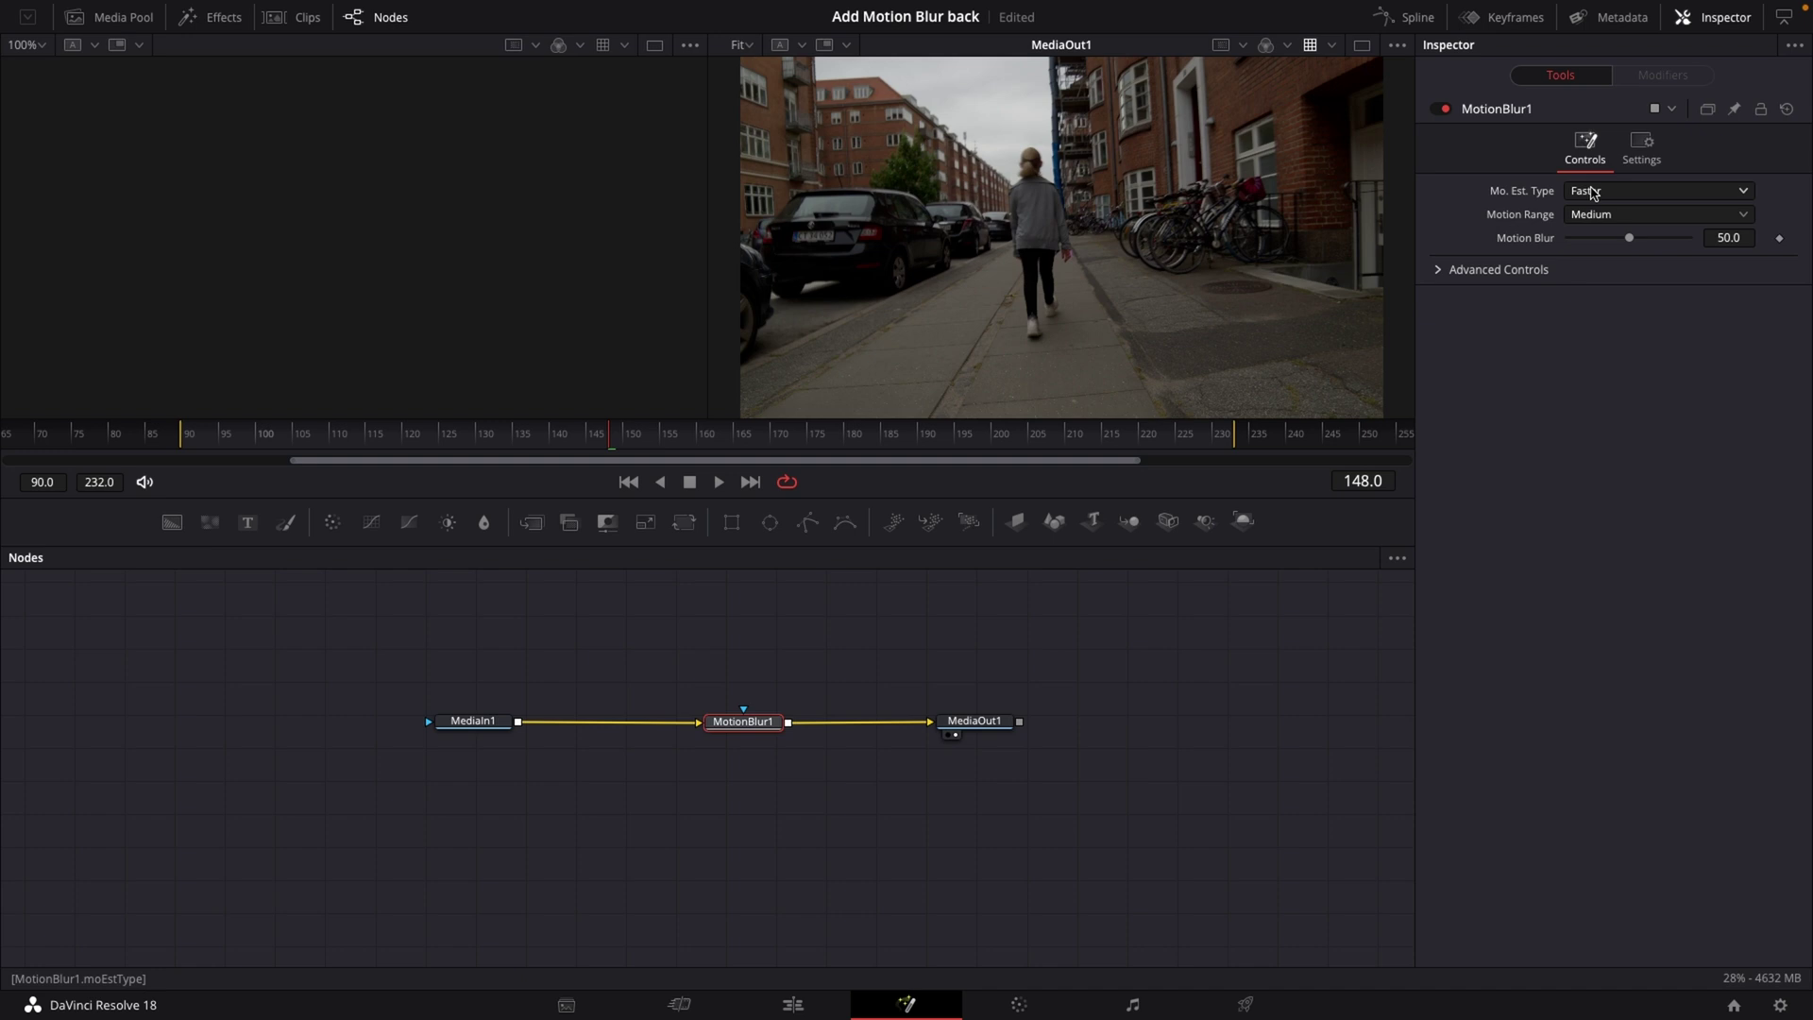
click(1606, 193)
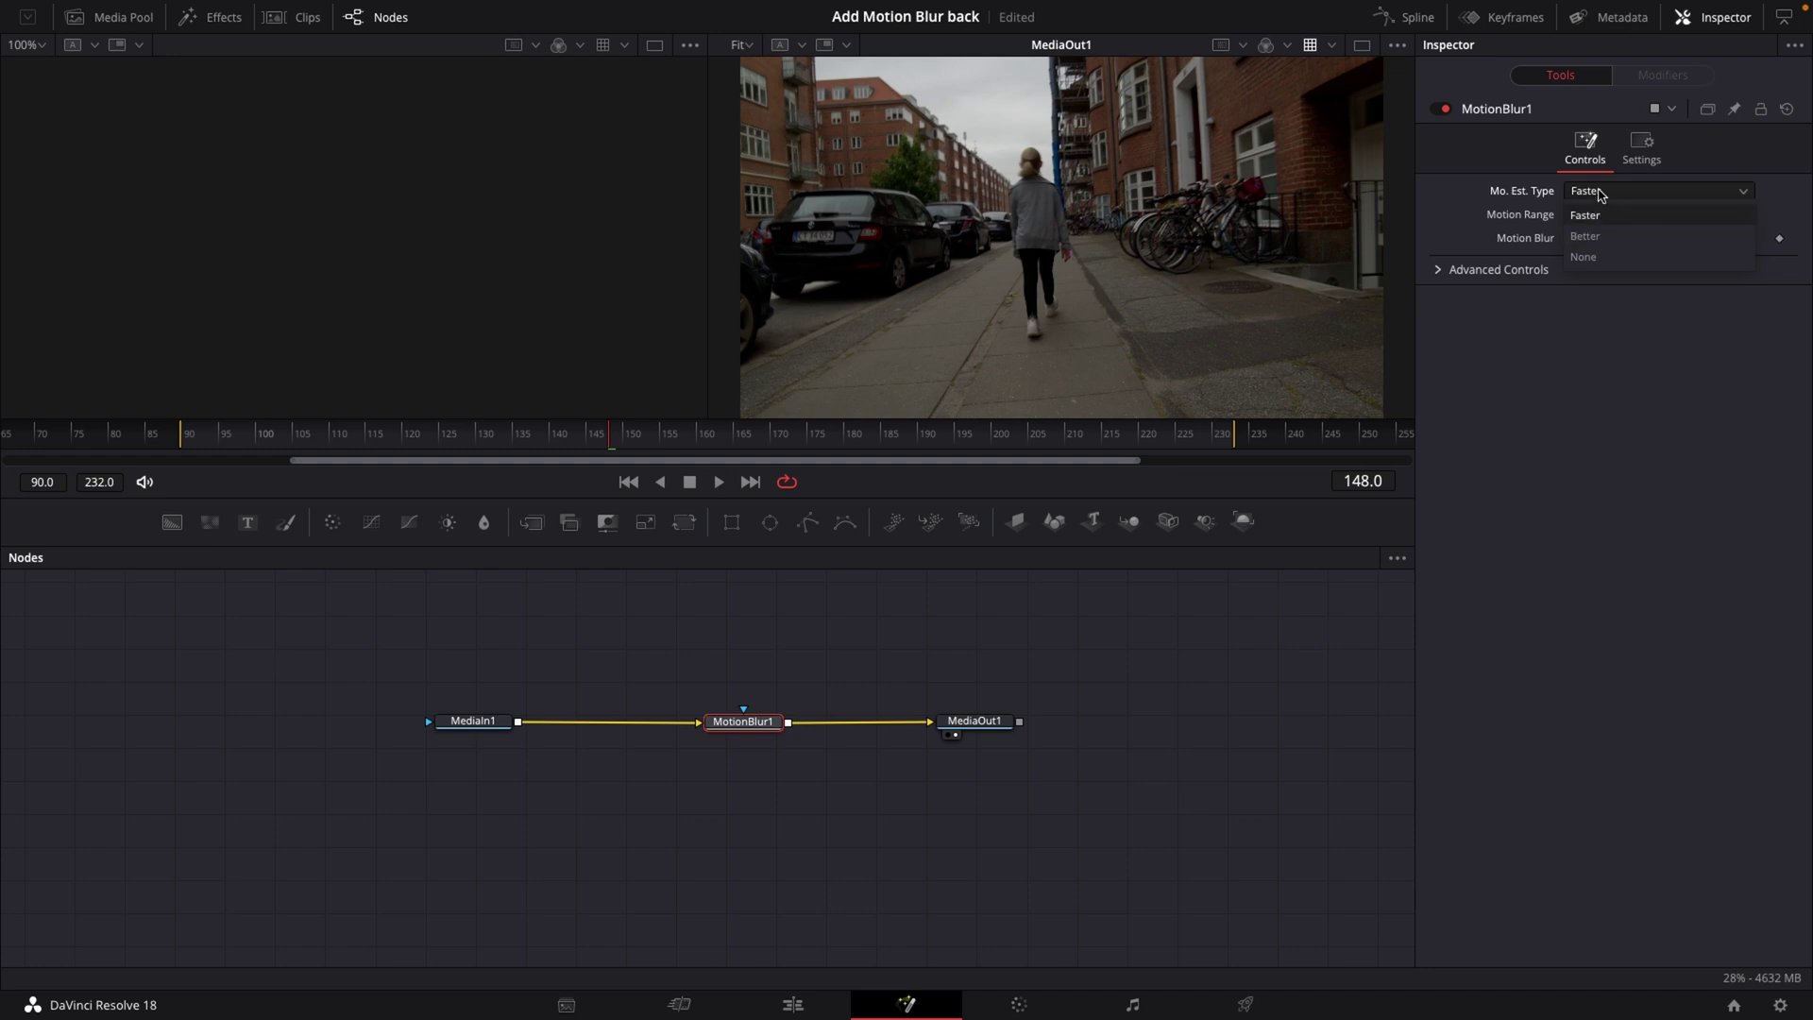
click(1603, 215)
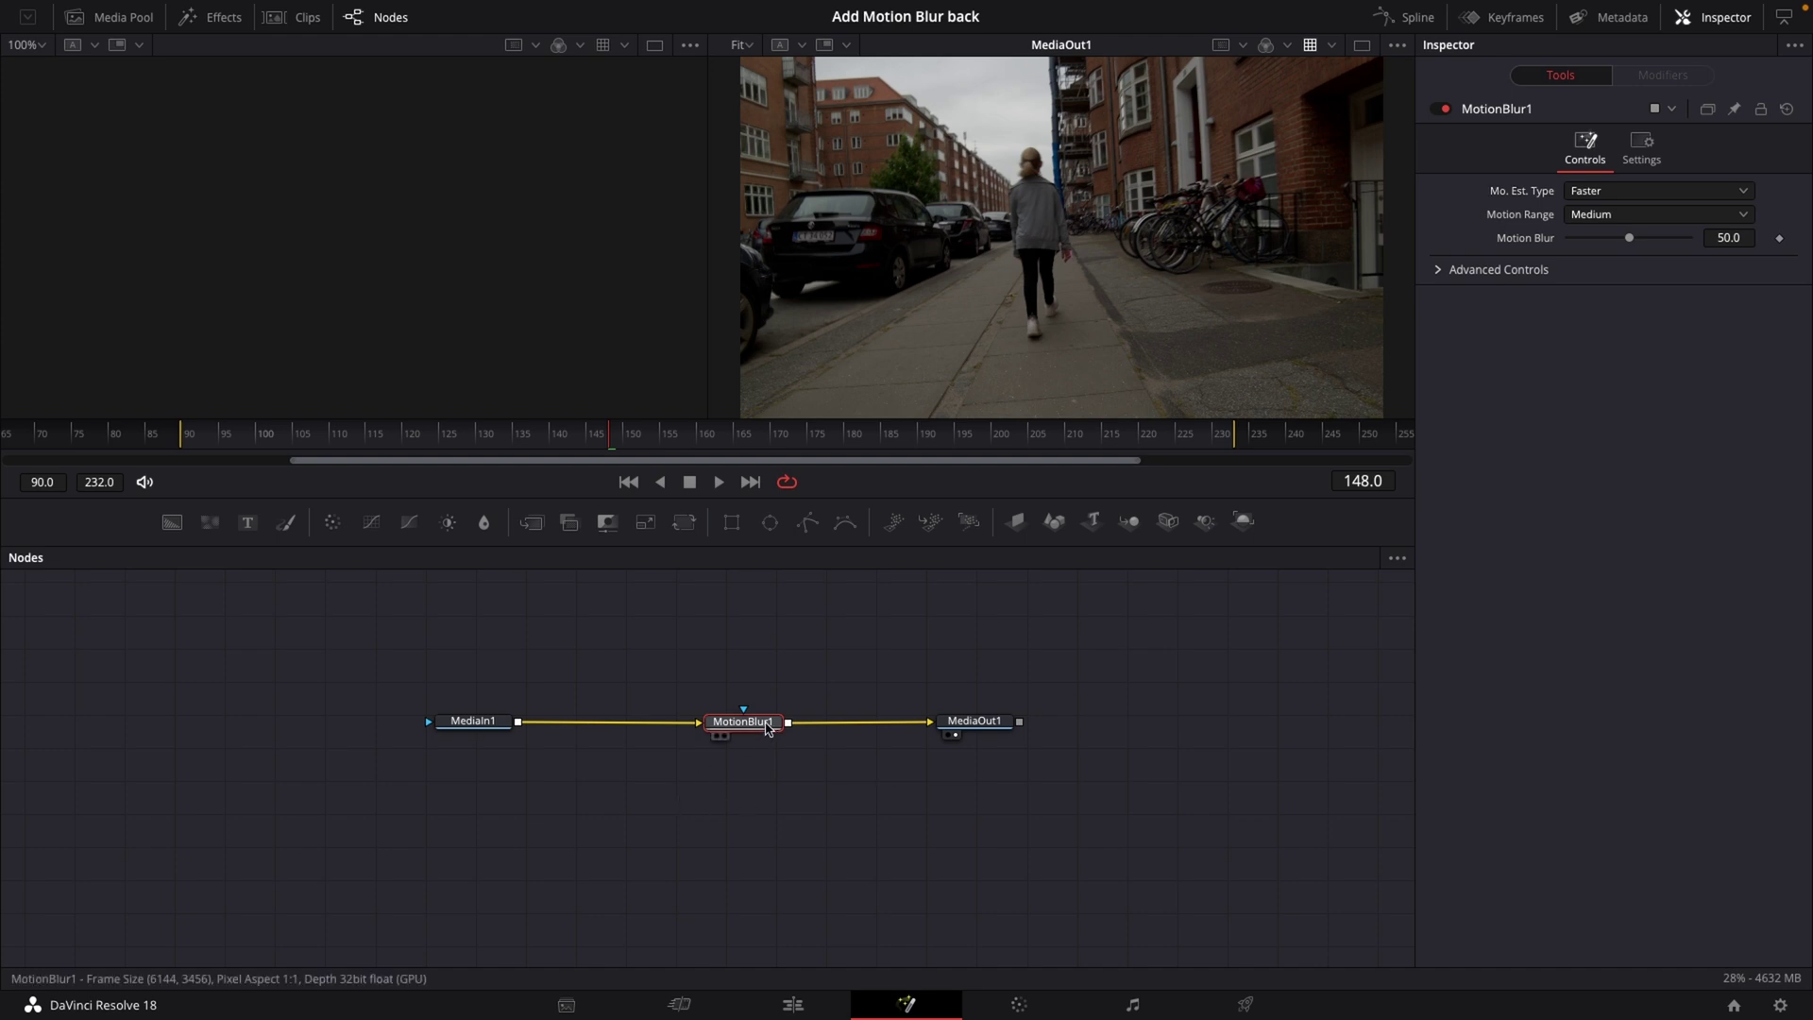
- Delete MotionBlur1 and disconnect MediaIn1 from MediaOut1
key(Delete)
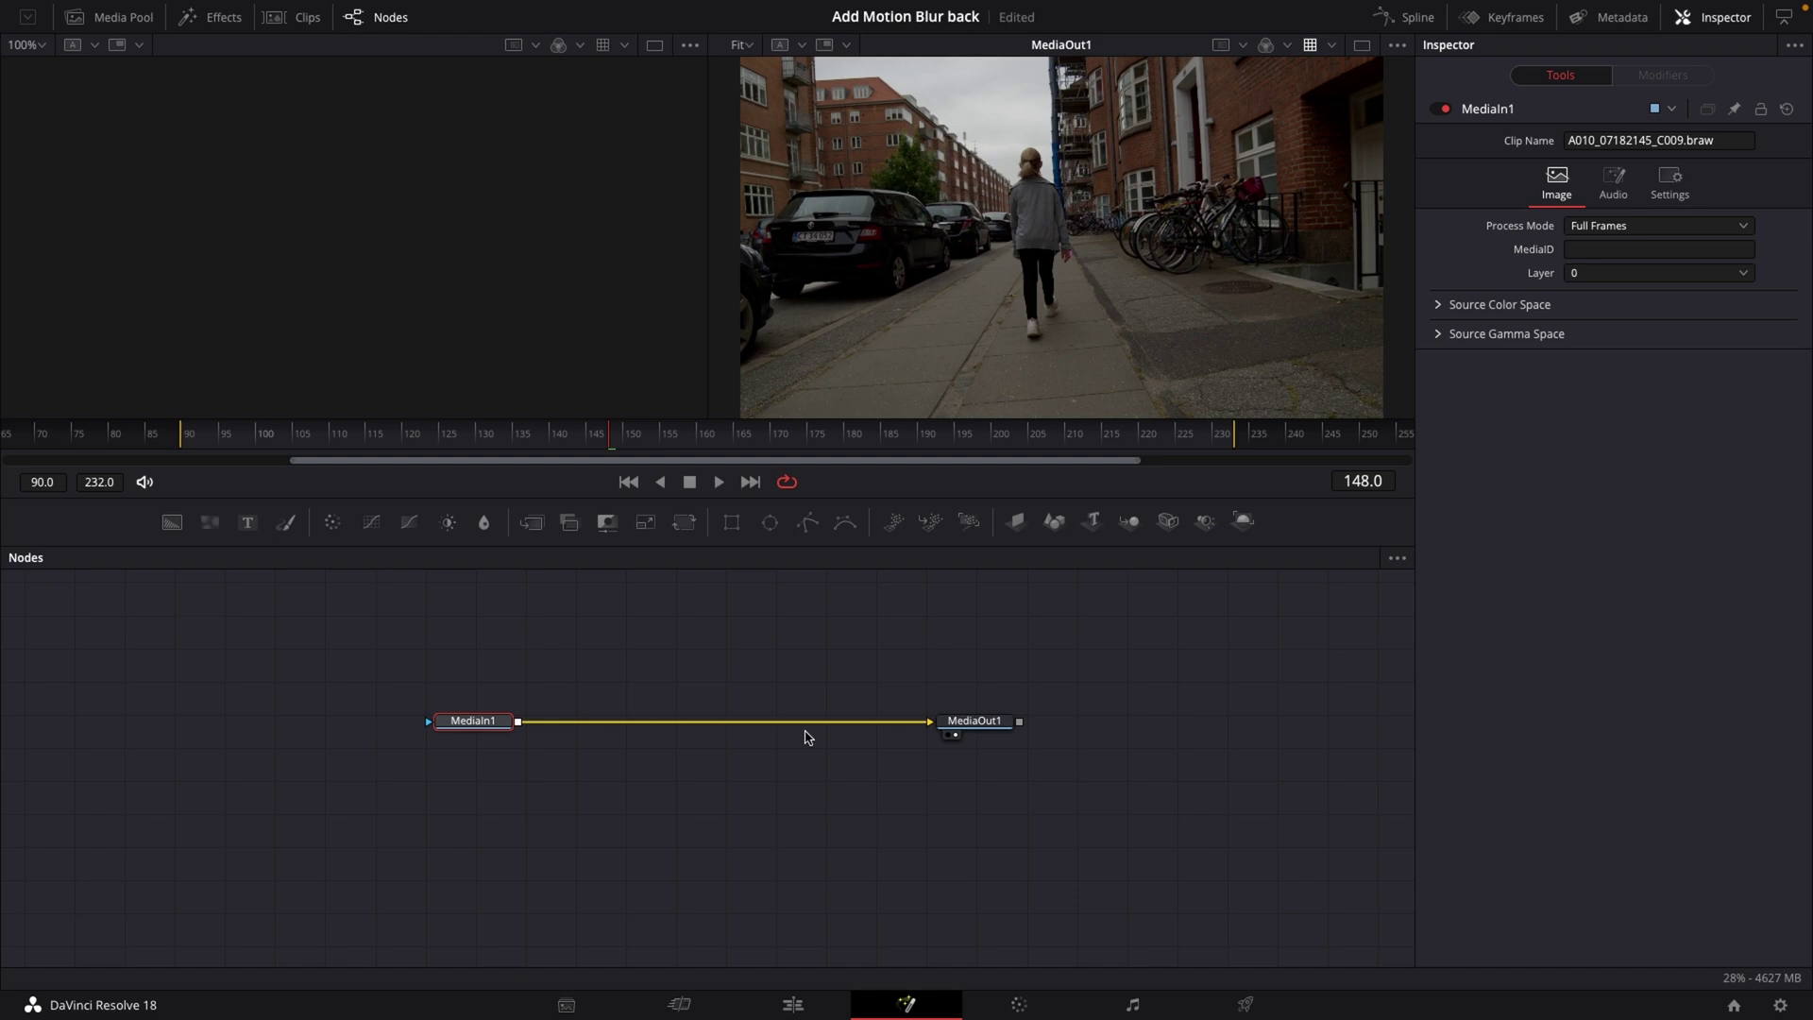
click(973, 725)
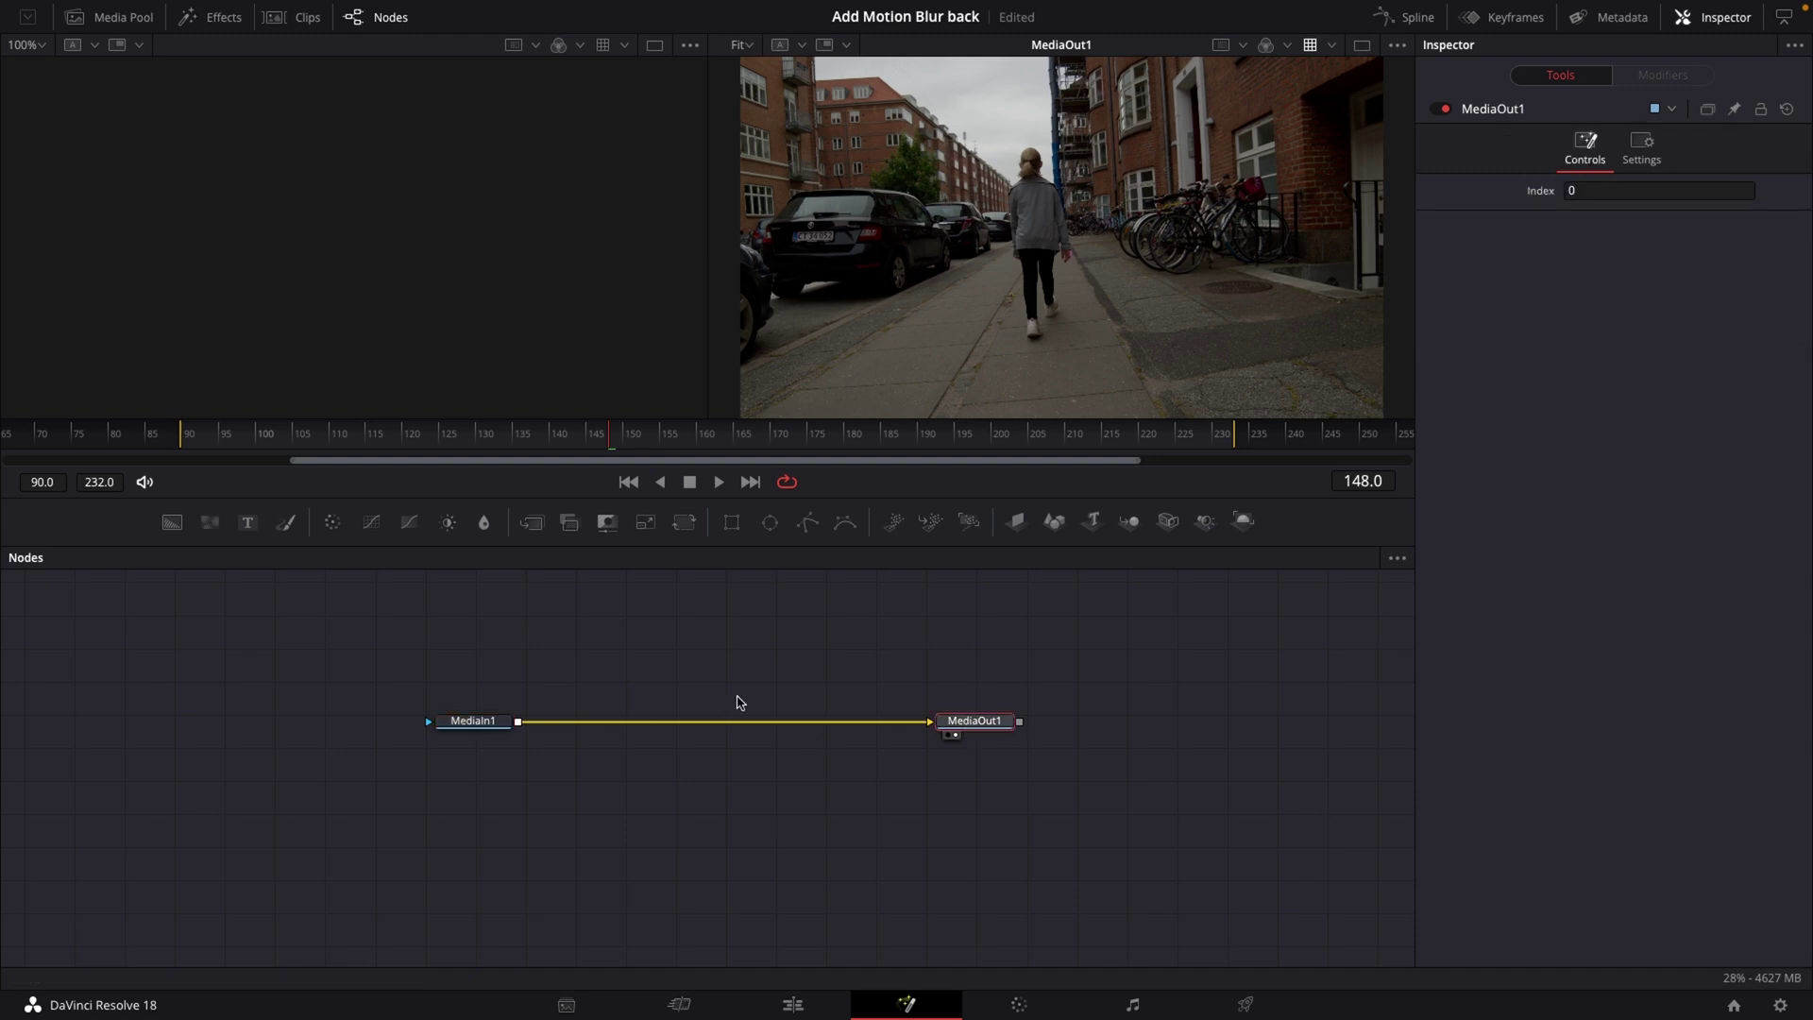
drag(870, 724, 812, 755)
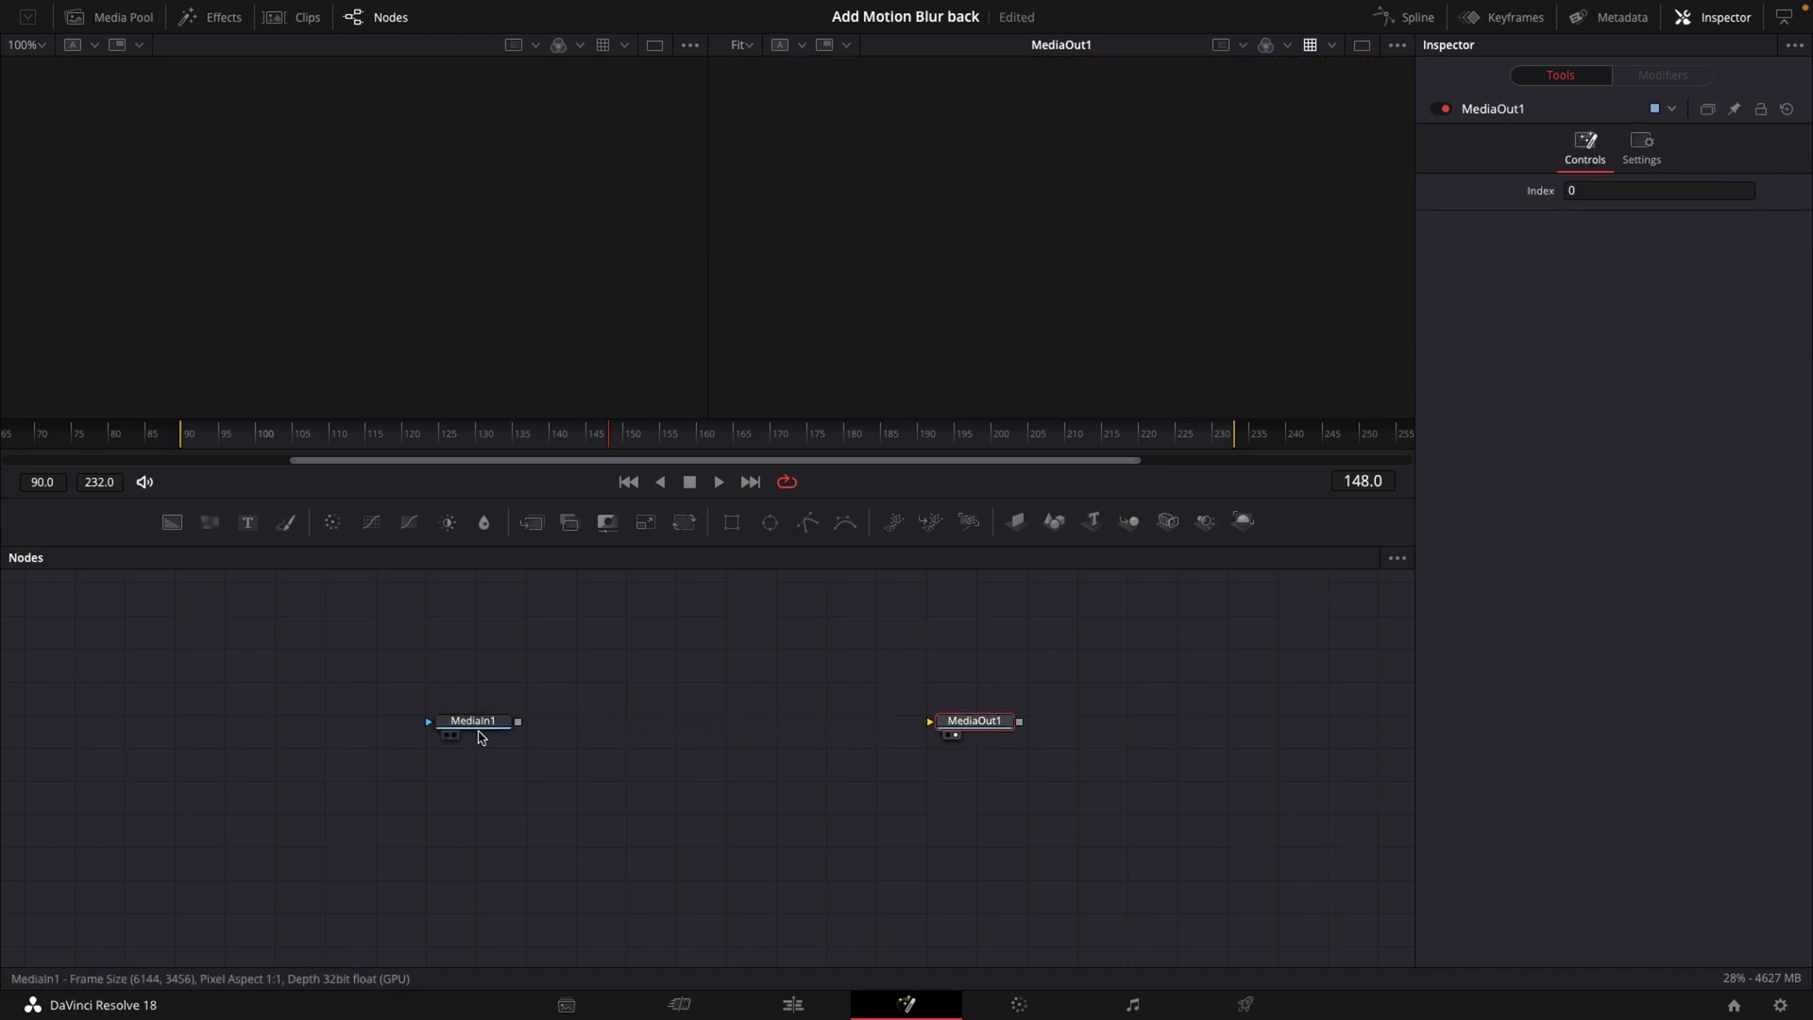
- Add a Background1 node feeding MediaOut1 and merge MediaIn1 over it as Merge1
drag(484, 724, 626, 664)
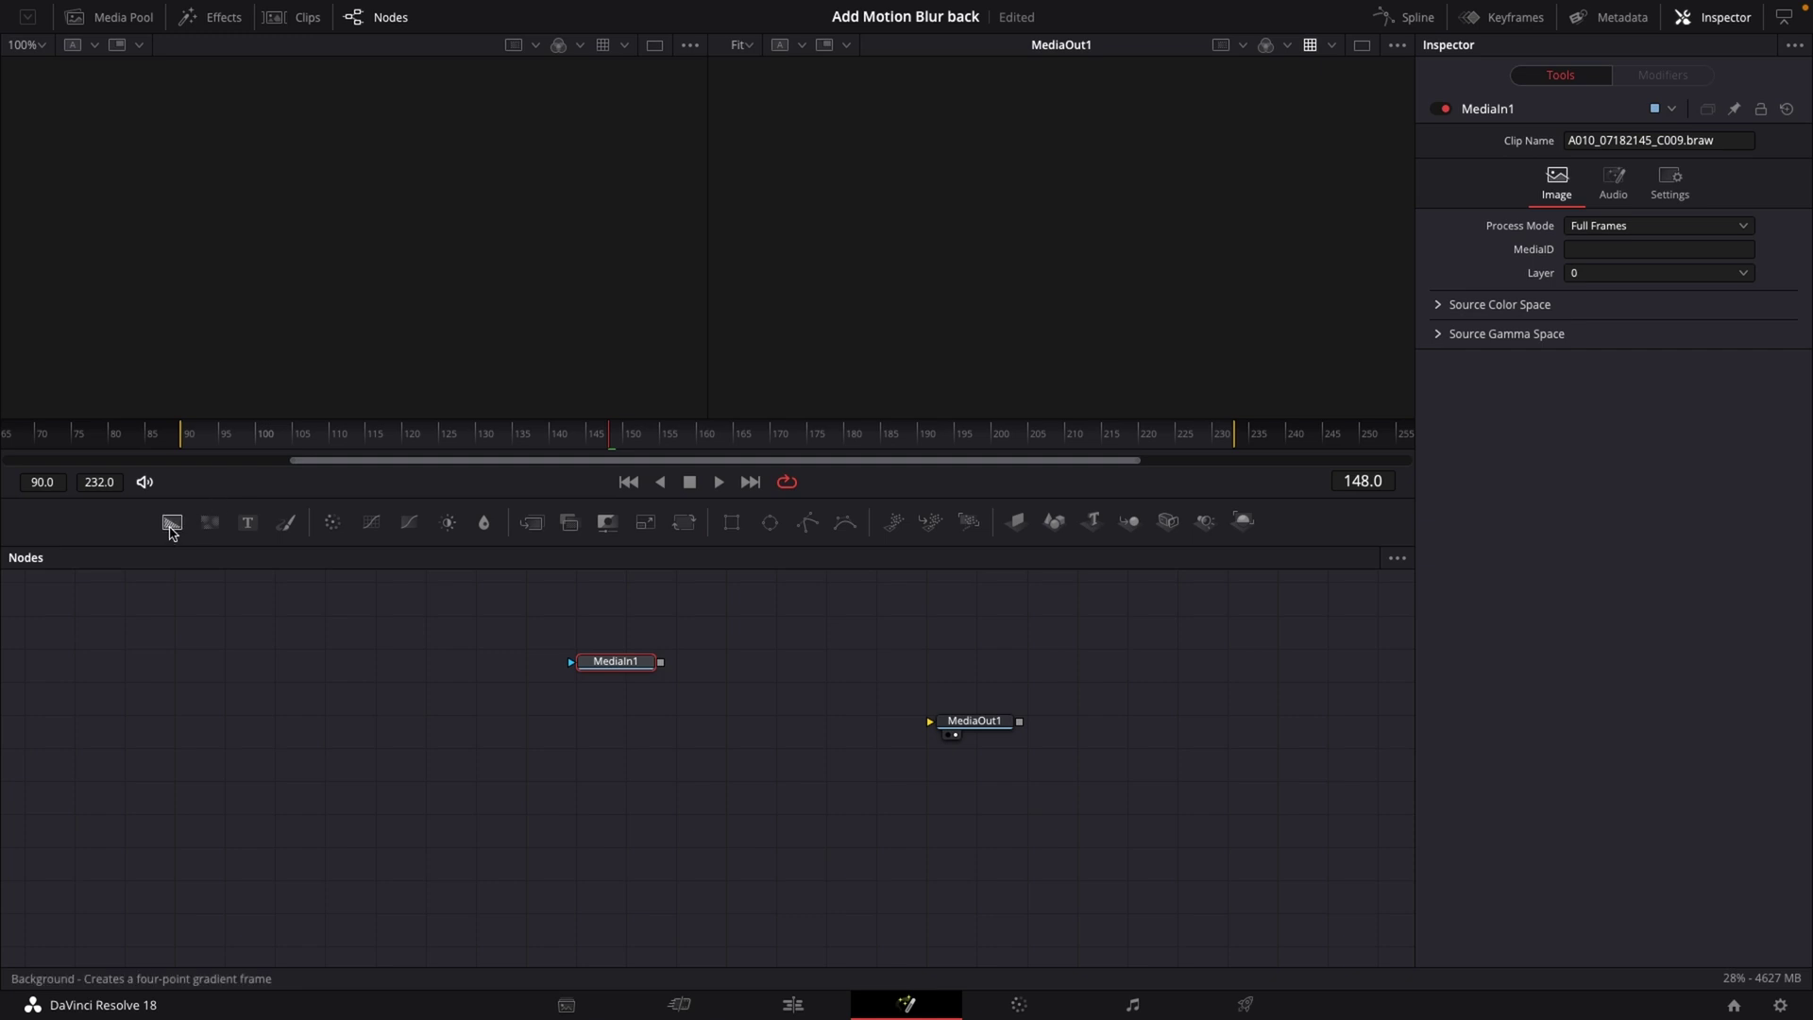
drag(171, 522, 930, 725)
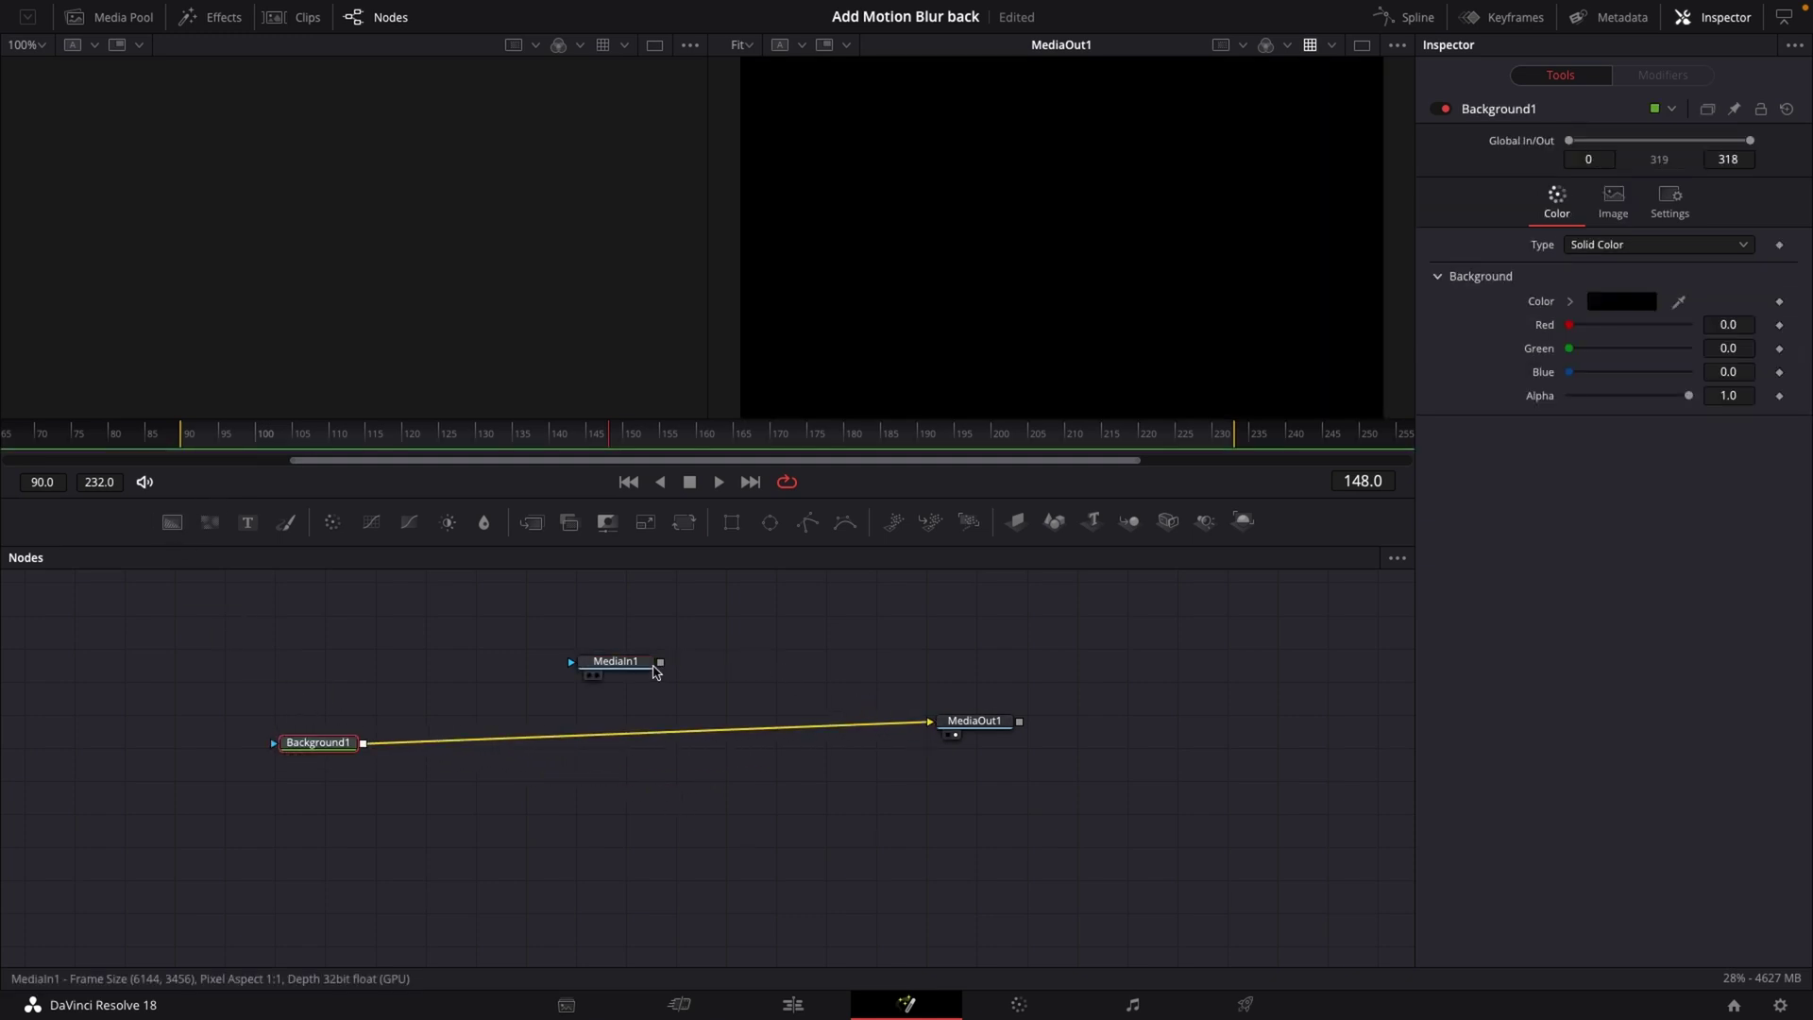
drag(661, 664, 365, 748)
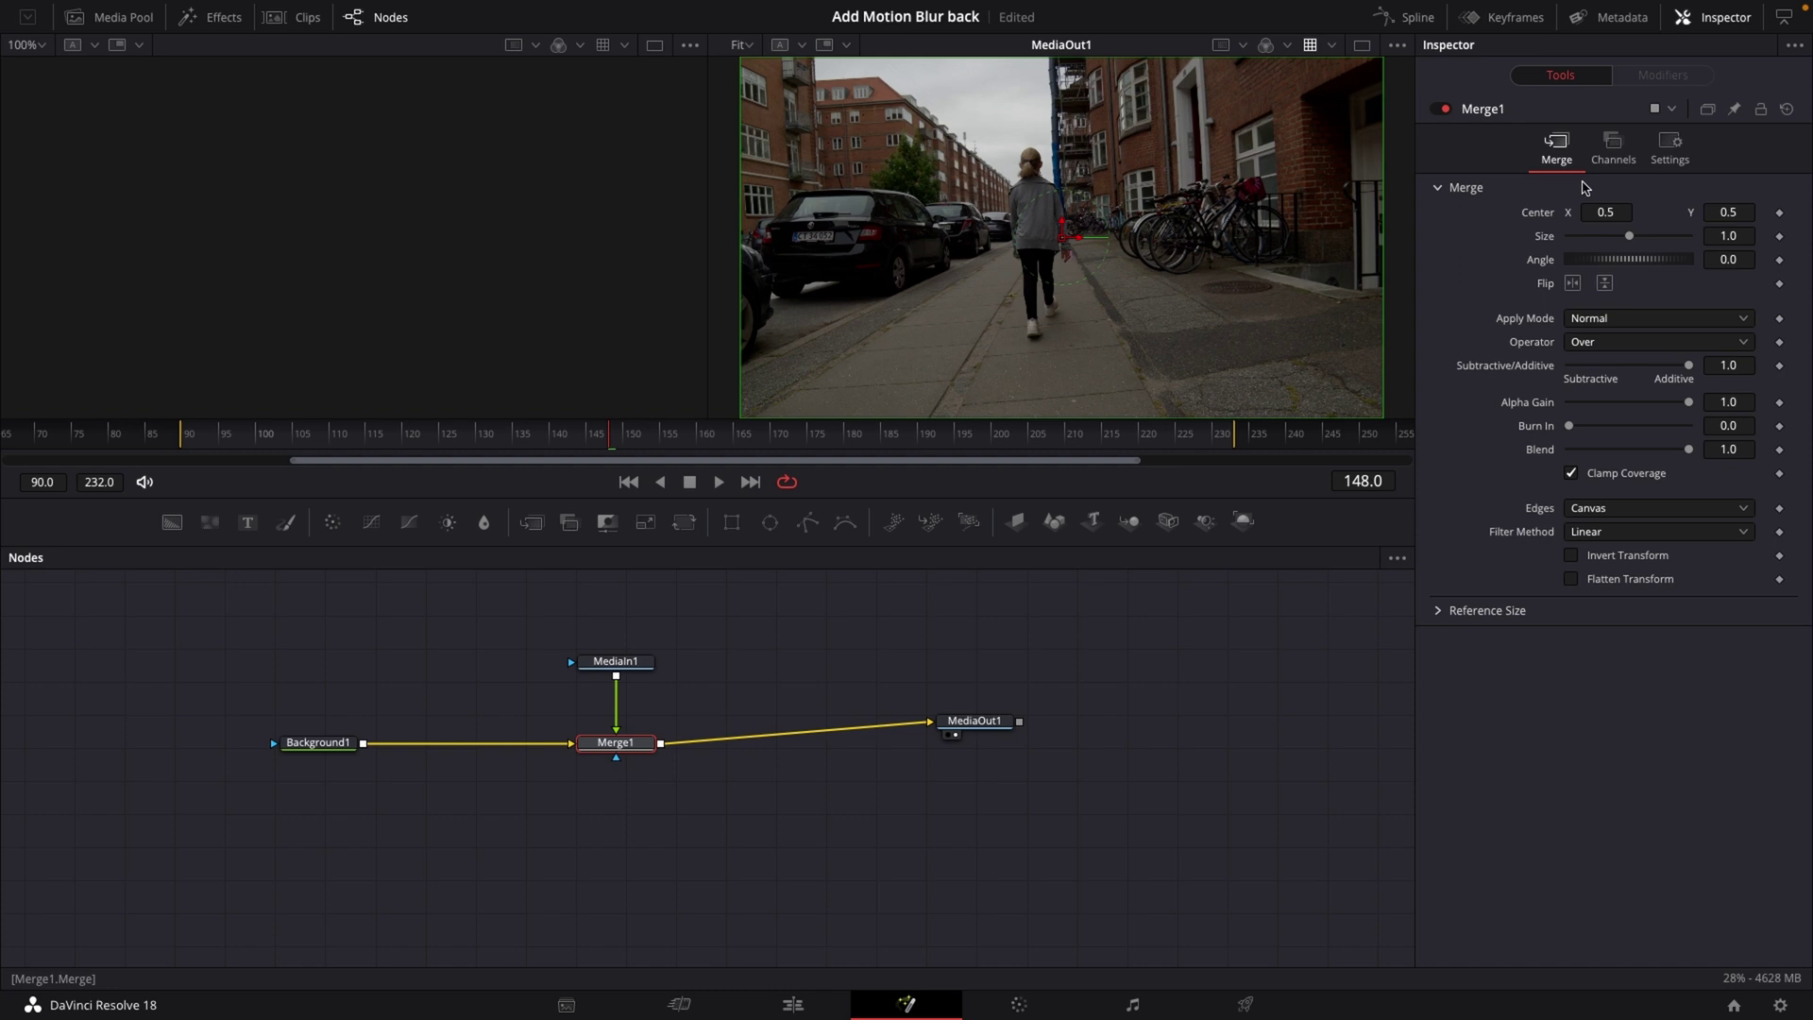
- Enable Merge1's Motion Blur (Quality 8, Shutter Angle 180) and go to the Edit page
click(1669, 149)
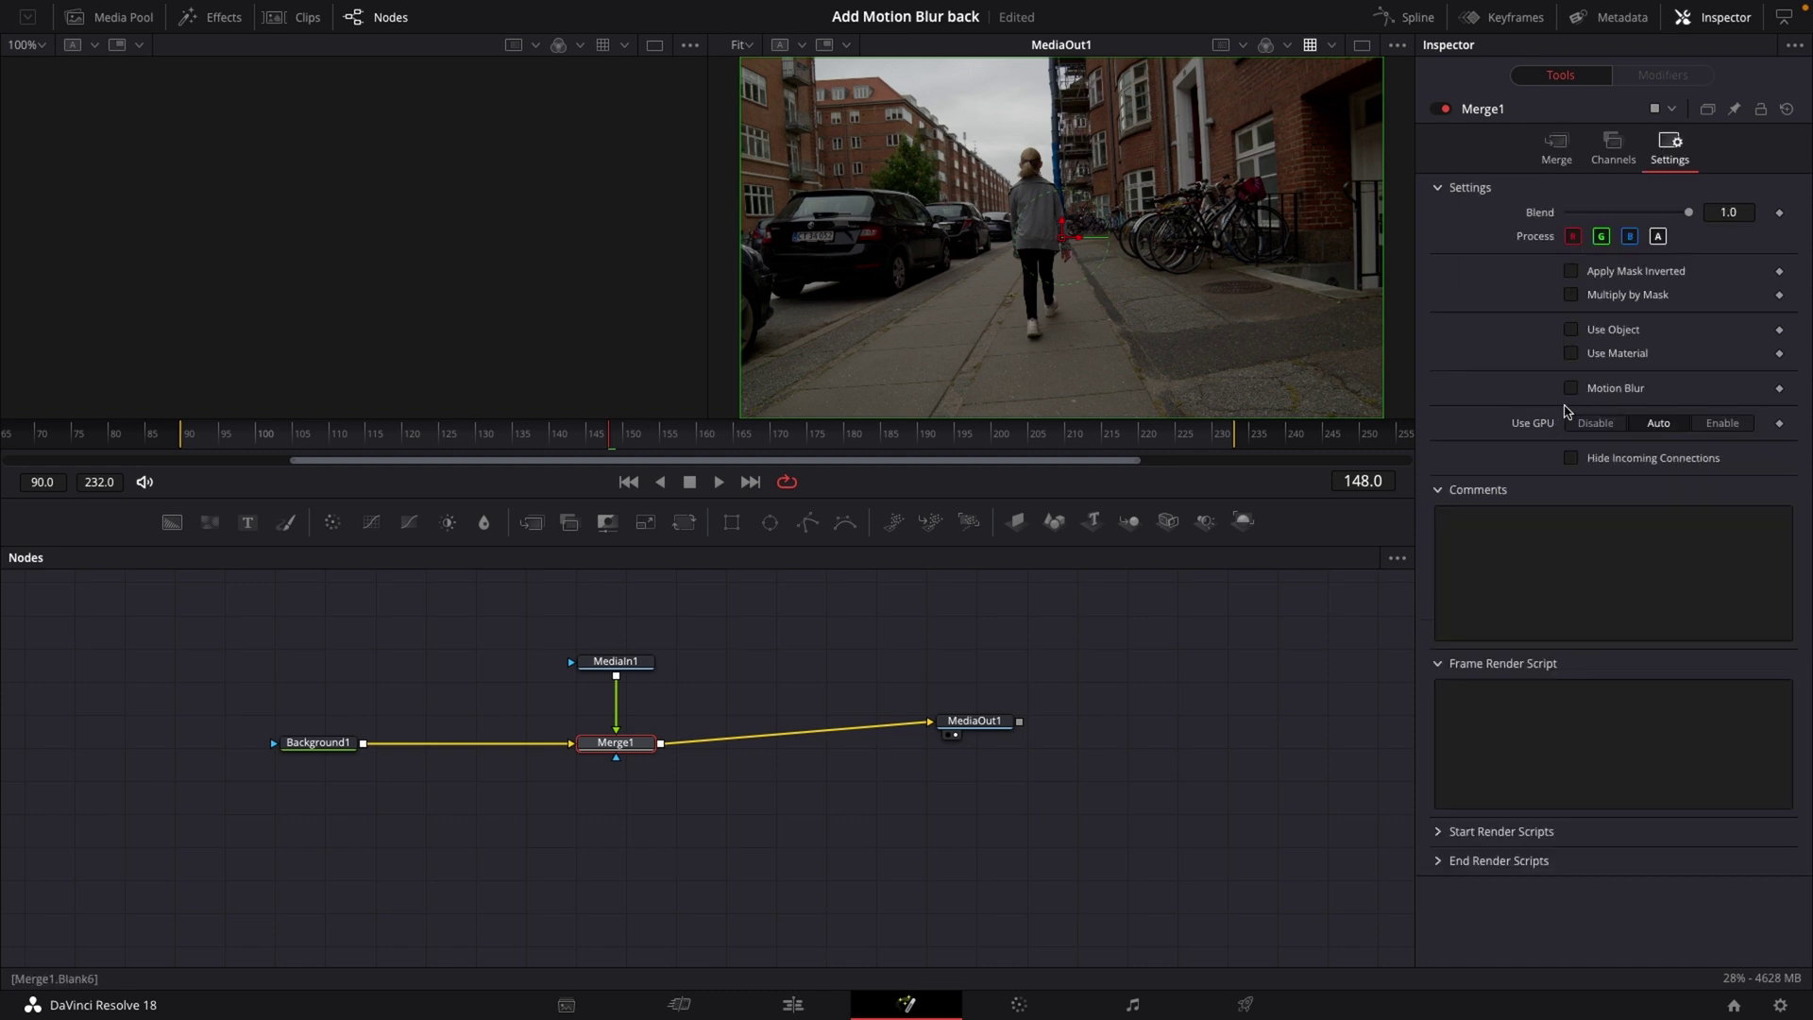
click(1572, 388)
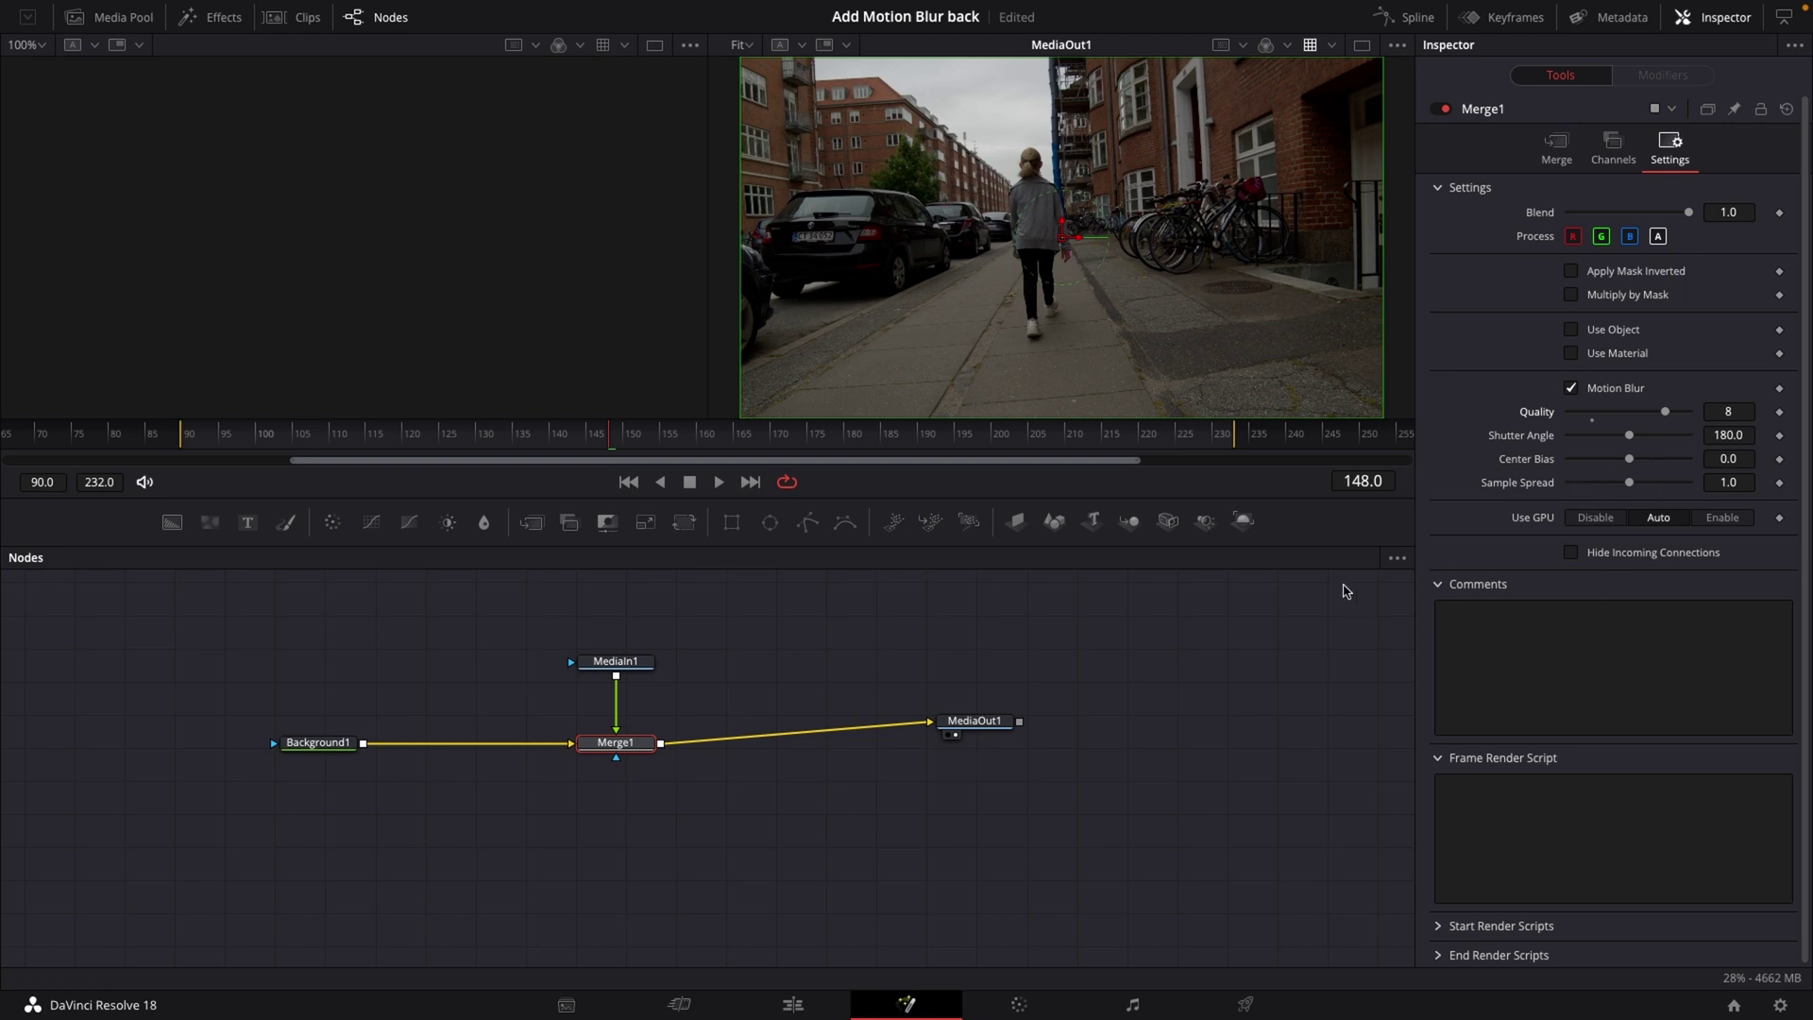
click(802, 1007)
- Move the Edit timeline playhead back to the clip's start at 01:00:27:16
drag(601, 668, 590, 666)
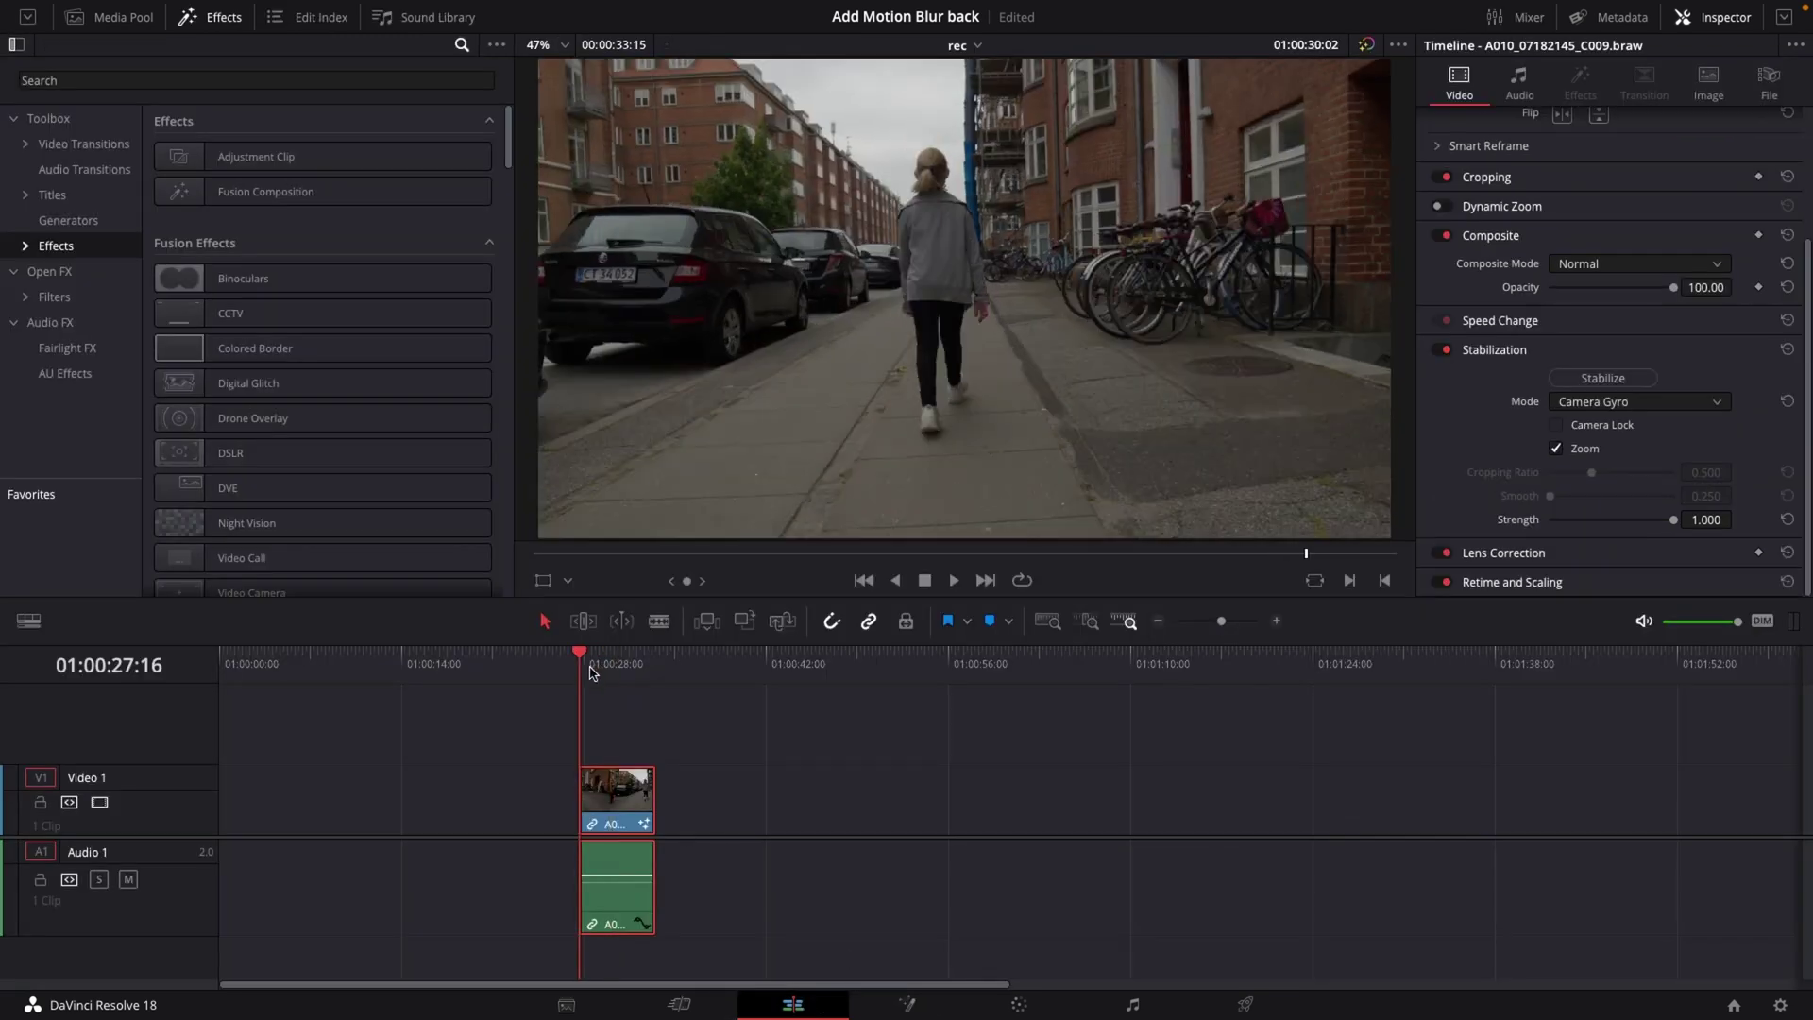